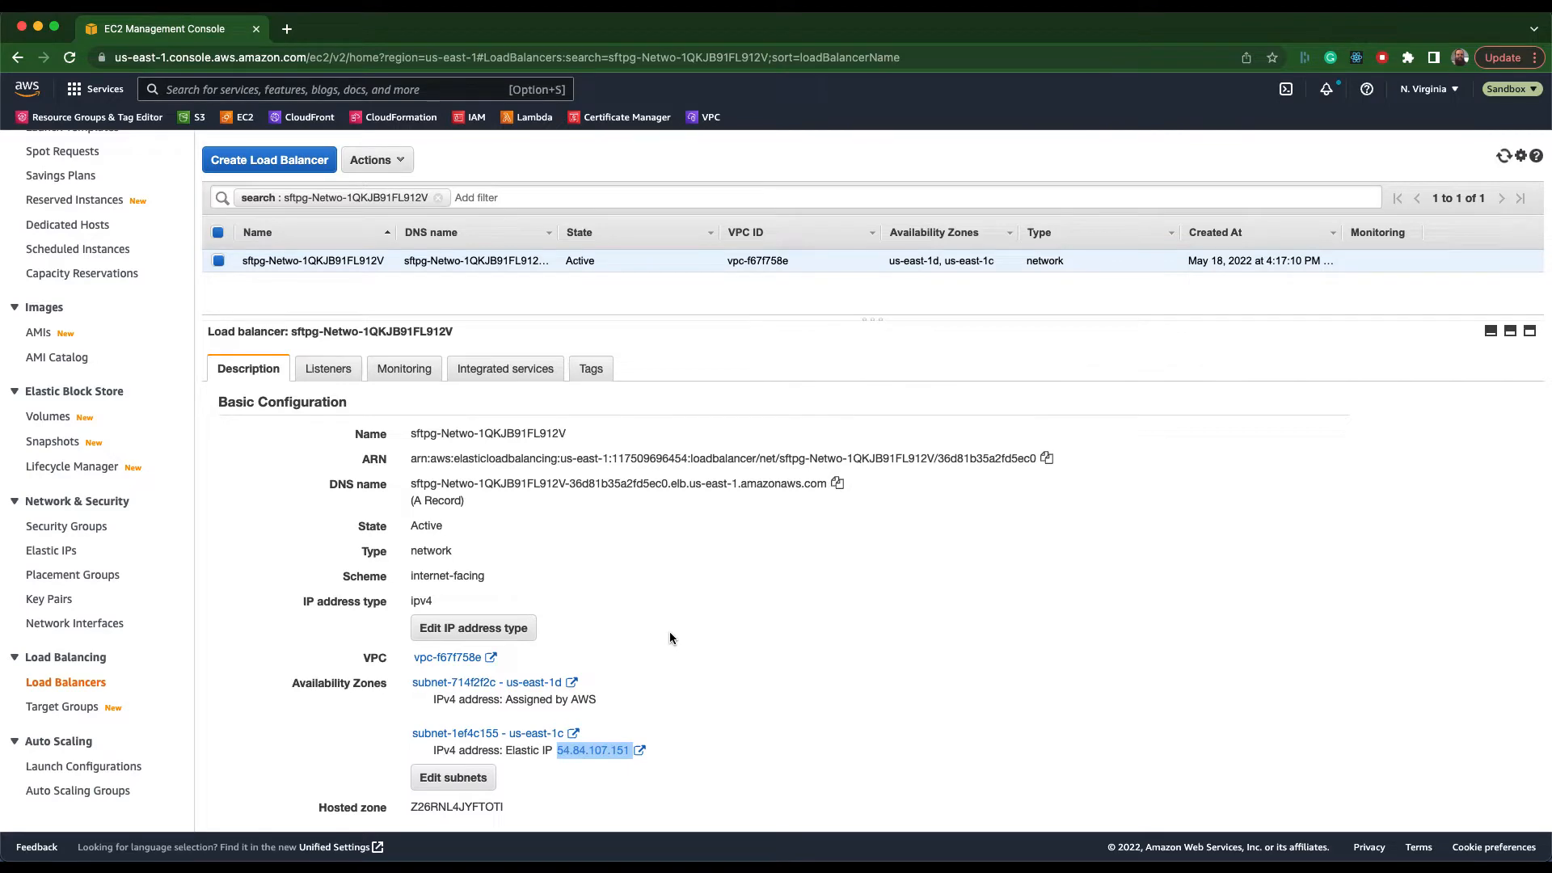
In the Route 53 zone sftpgw.cloud, create an A record named acm-elb-video with value 54.84.107.151 and a 60-second TTL.
key(ctrl+Left)
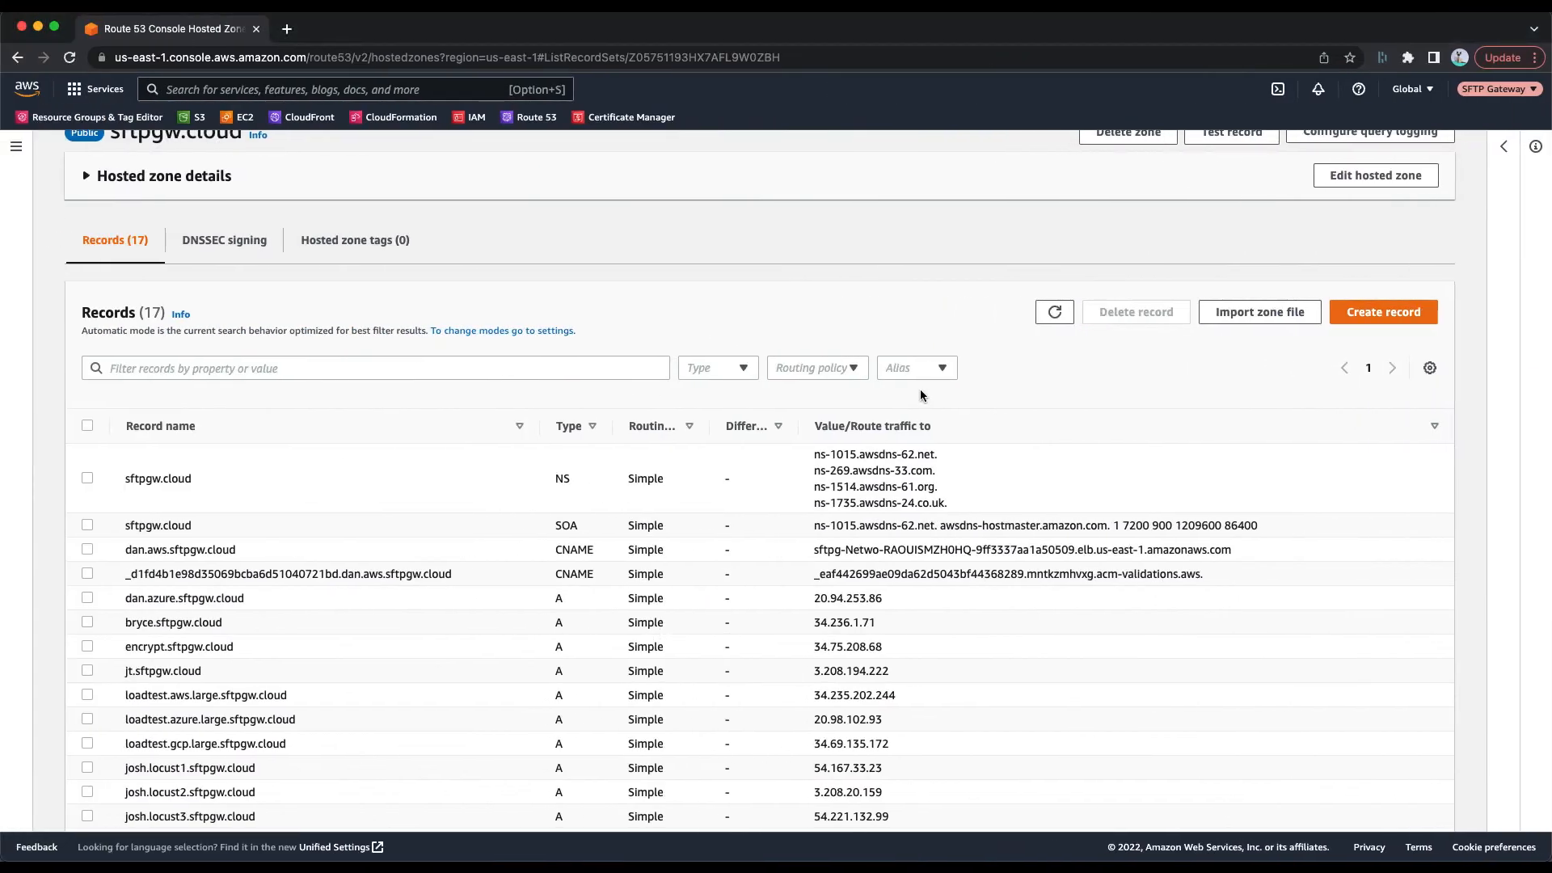
click(1383, 312)
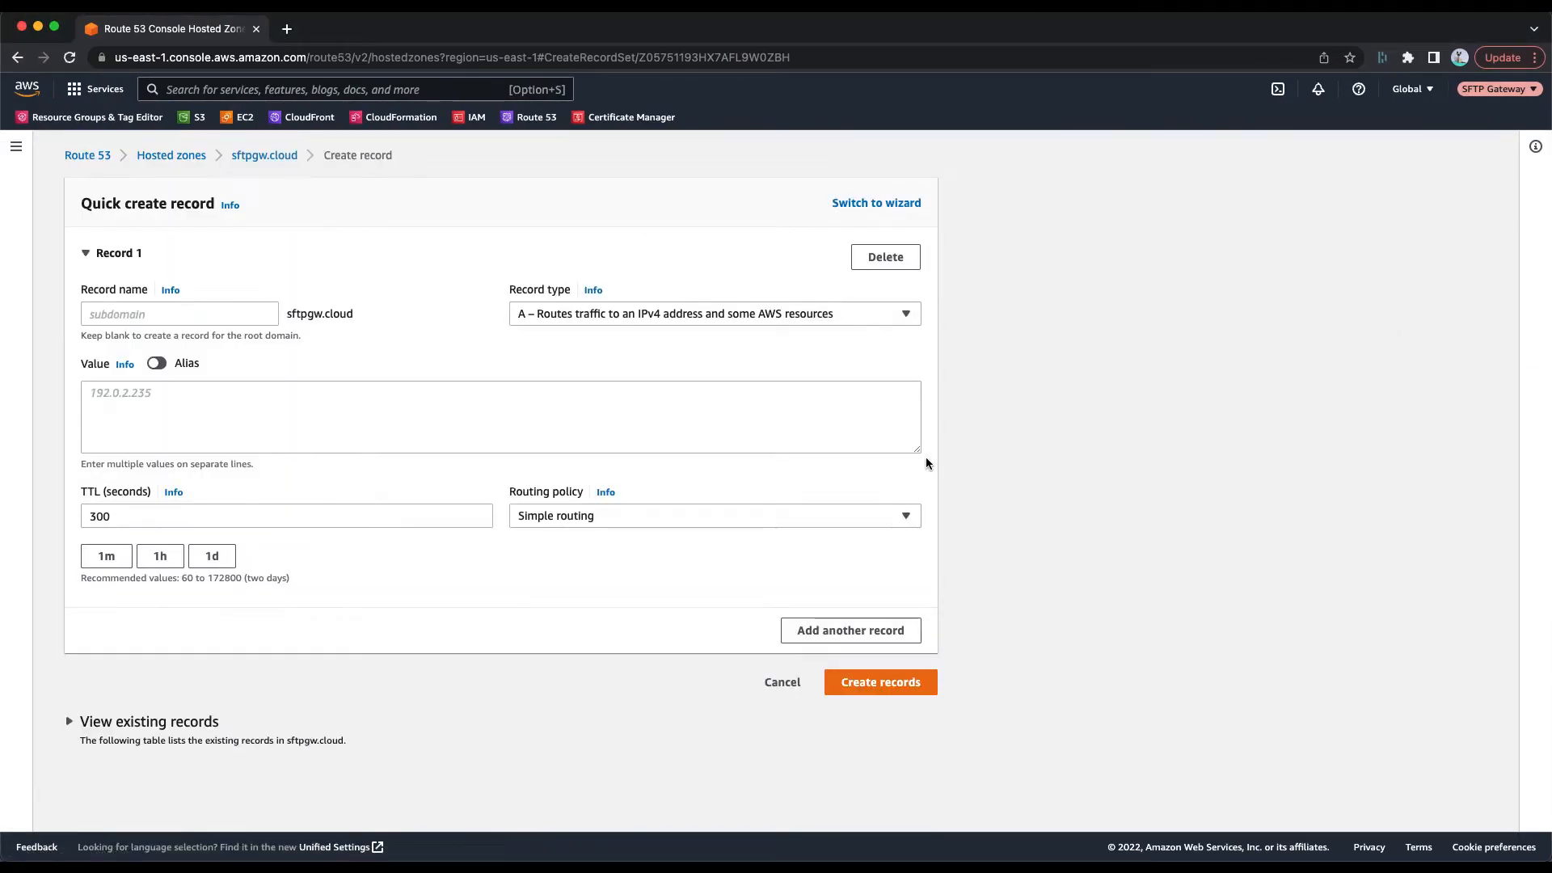
click(198, 312)
text(acm)
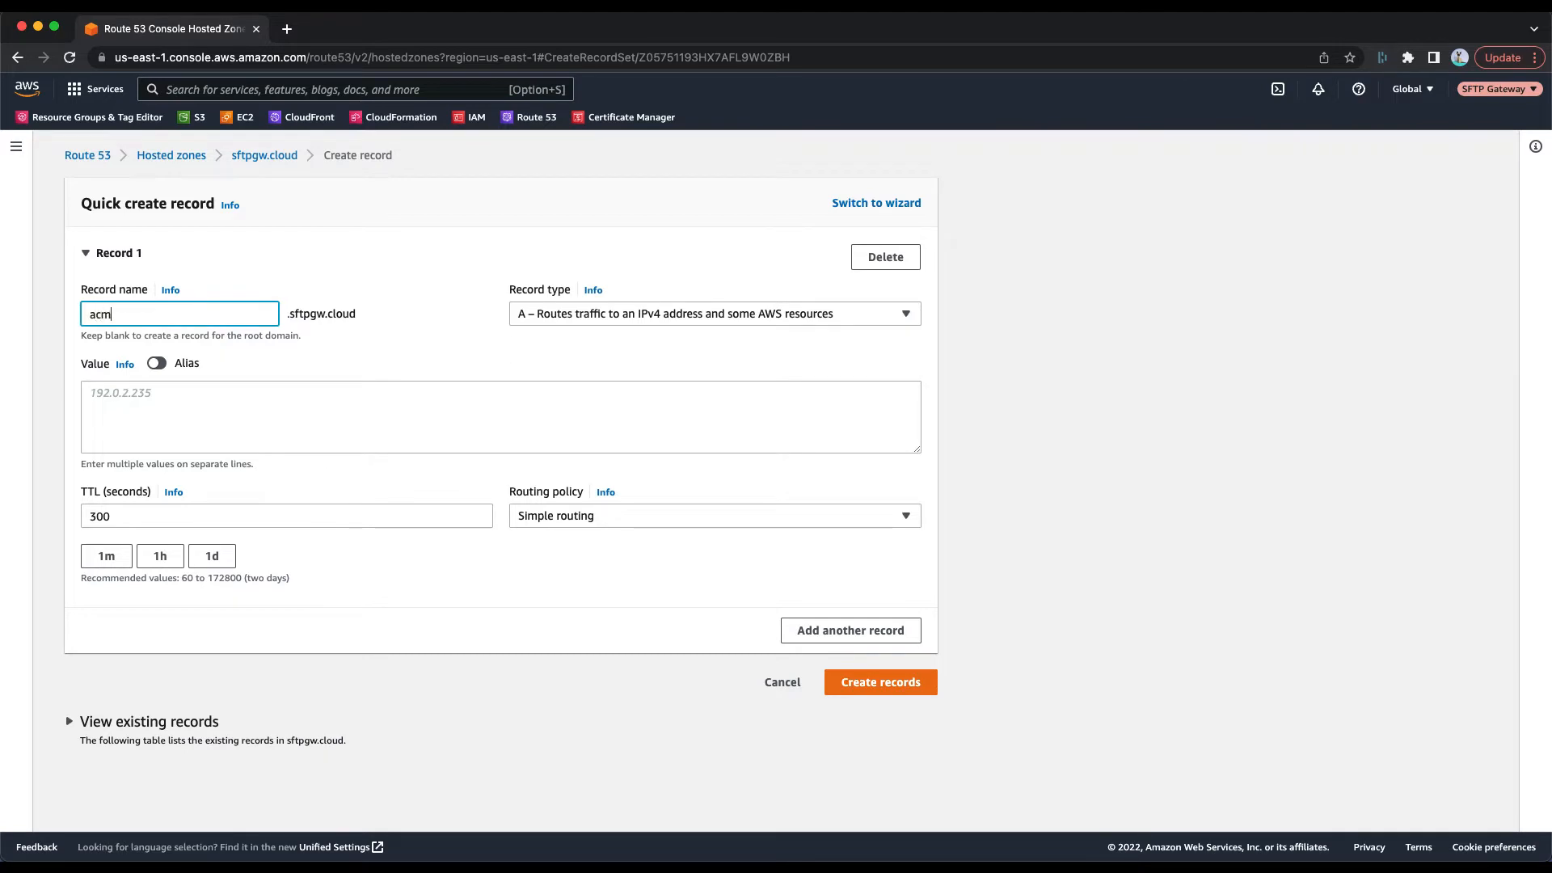
text(-elb-video)
click(130, 412)
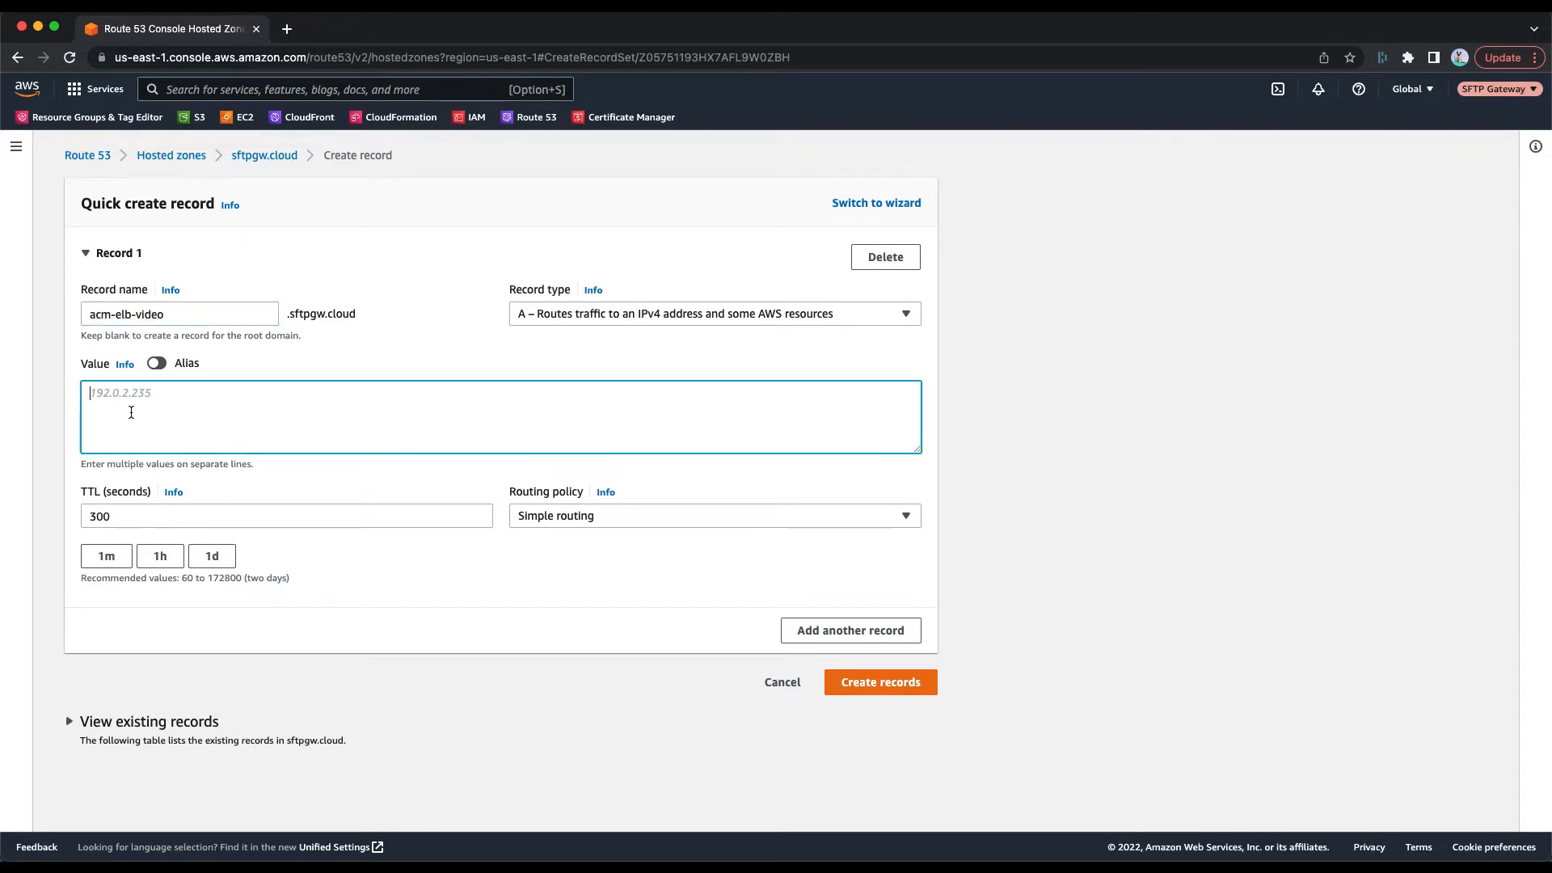
text(54.84.107.151)
click(105, 558)
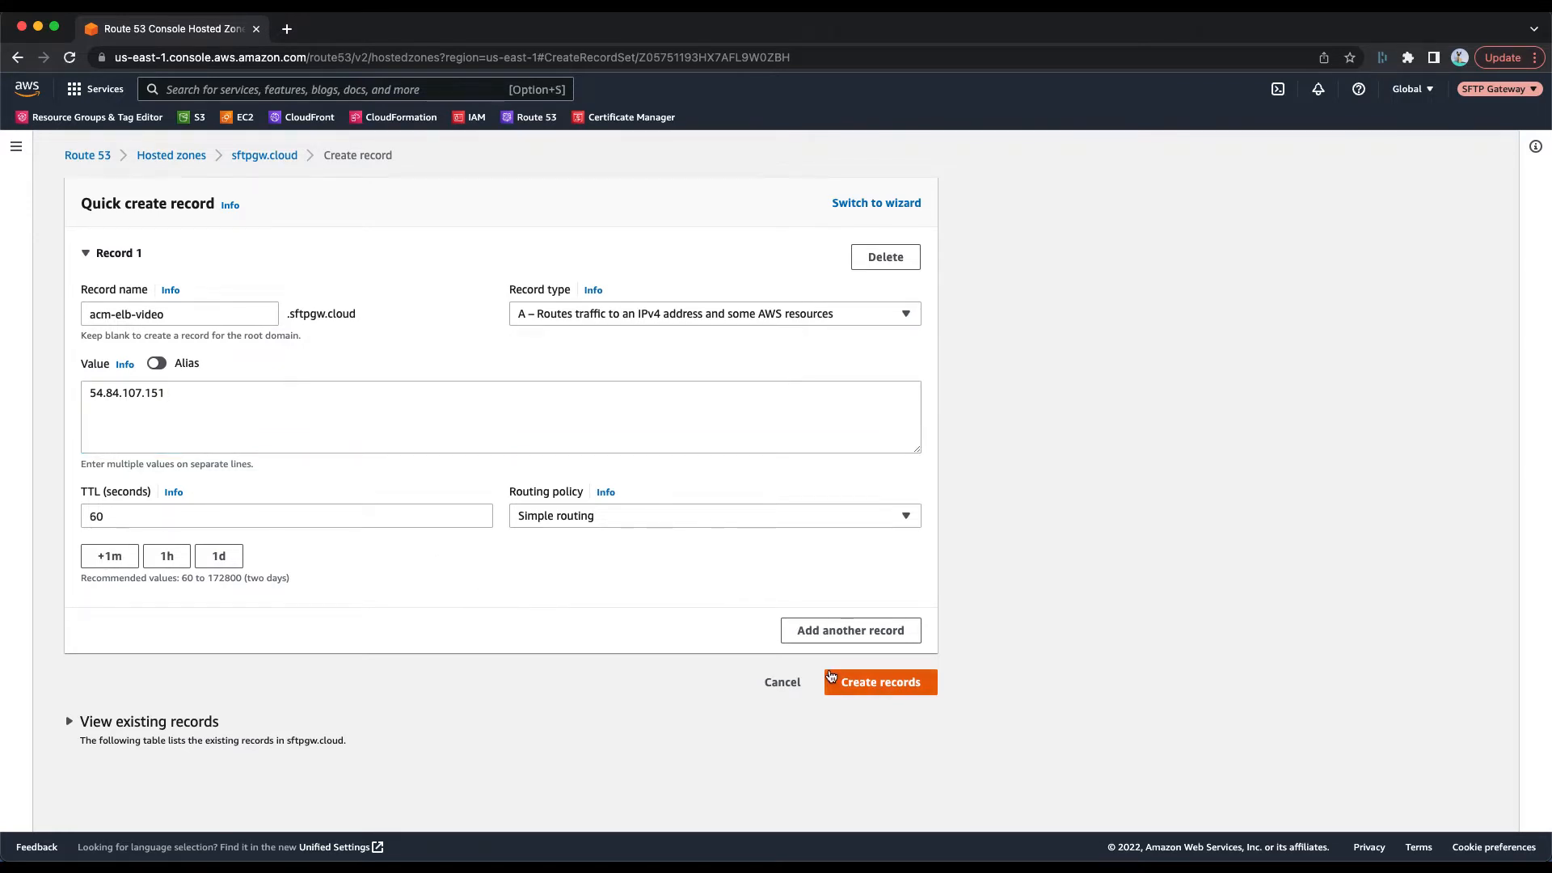
click(861, 687)
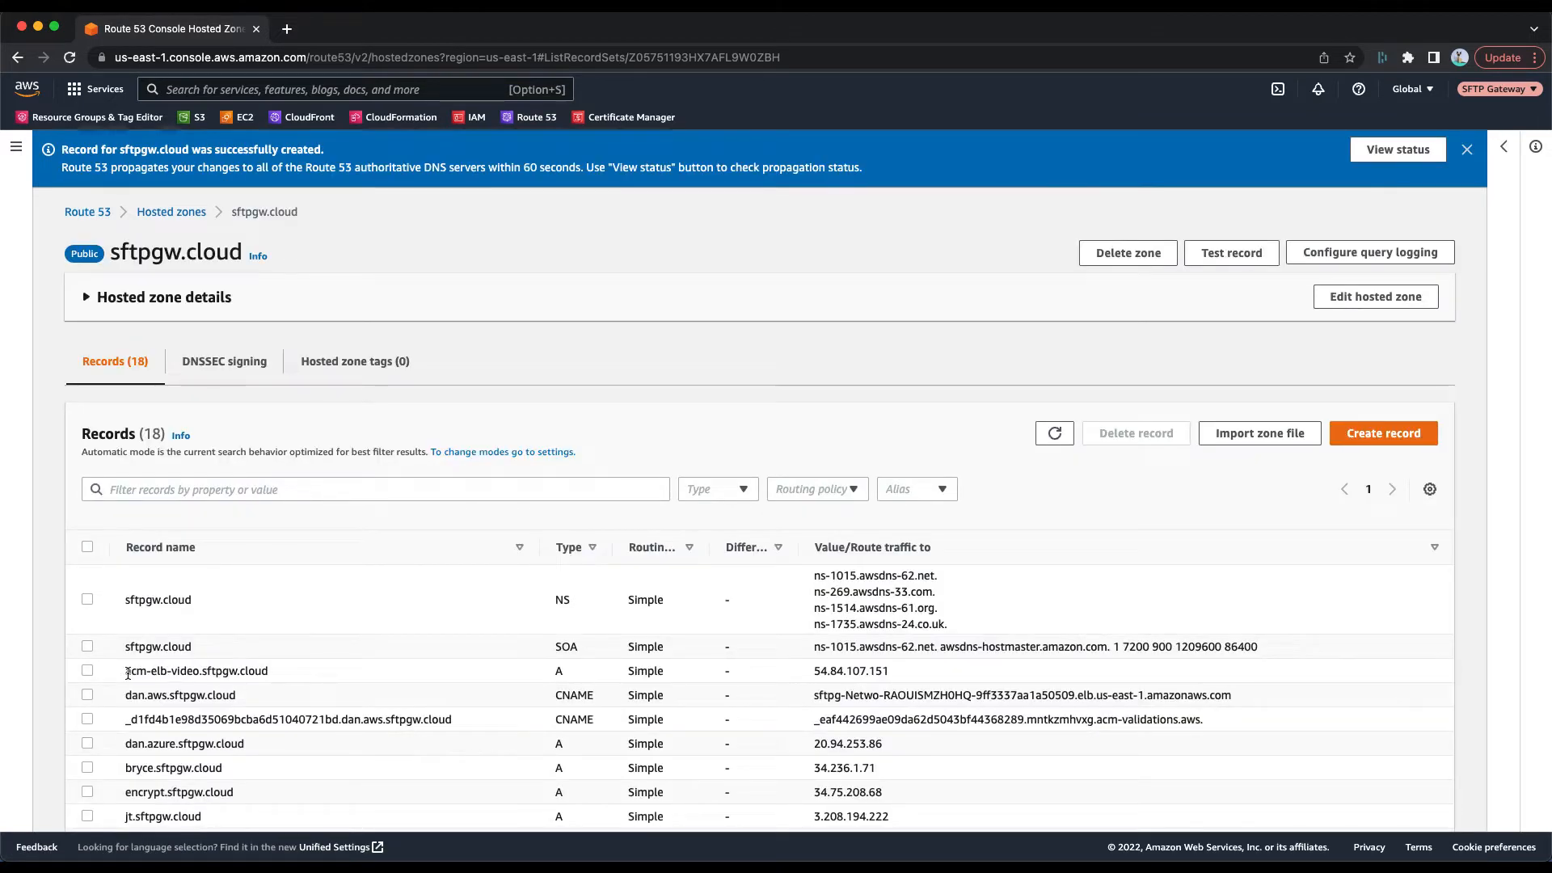
In AWS Certificate Manager, request a public certificate for acm-elb-video.sftpgw.cloud using DNS validation.
drag(125, 671, 258, 671)
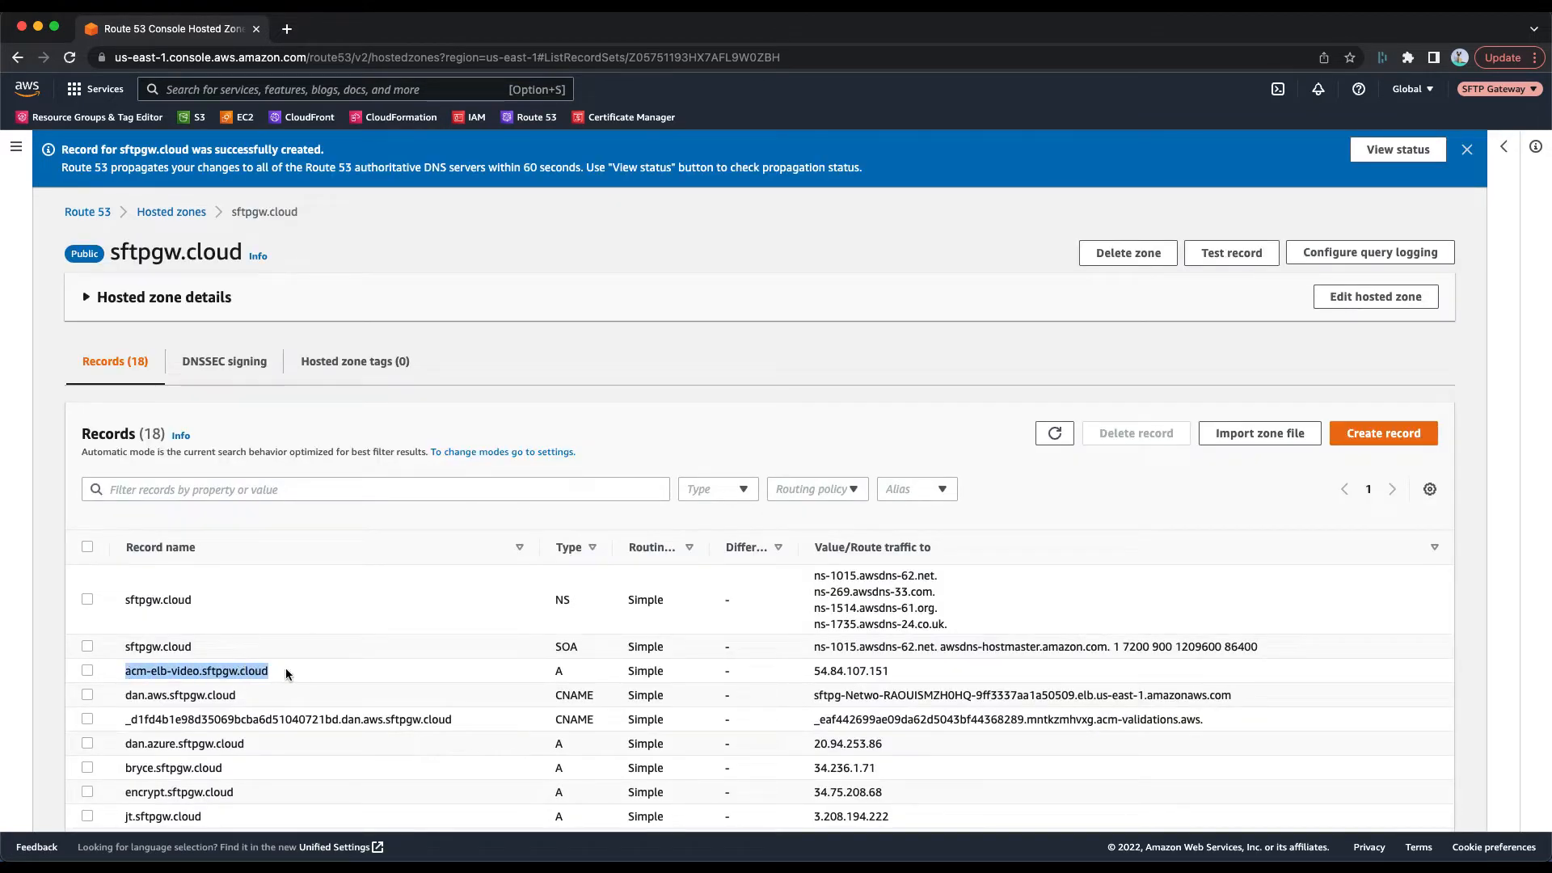
key(ctrl+Right)
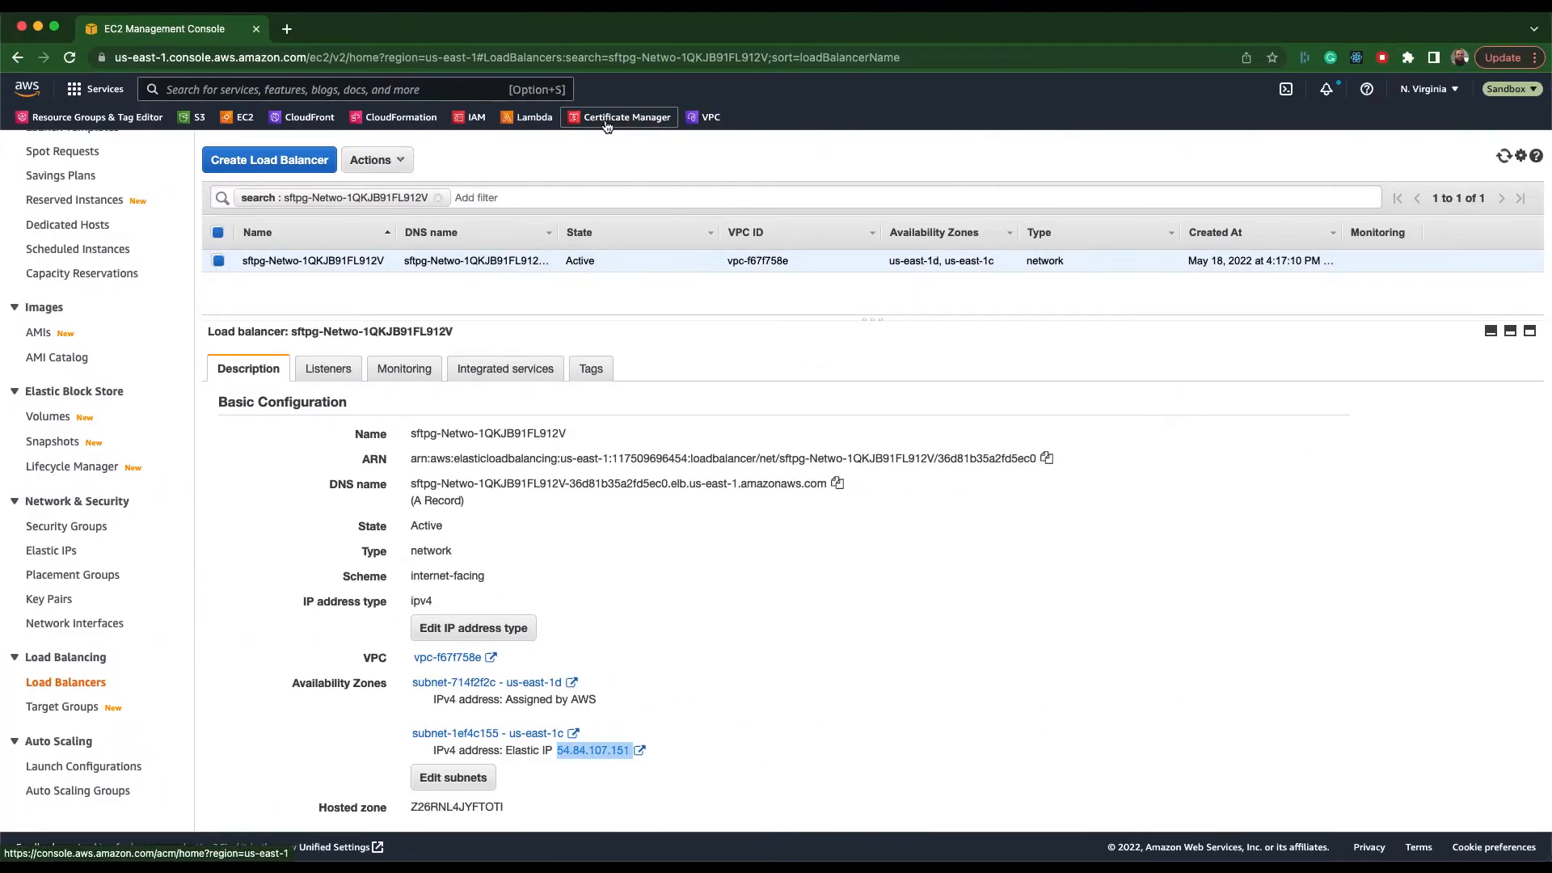
click(606, 121)
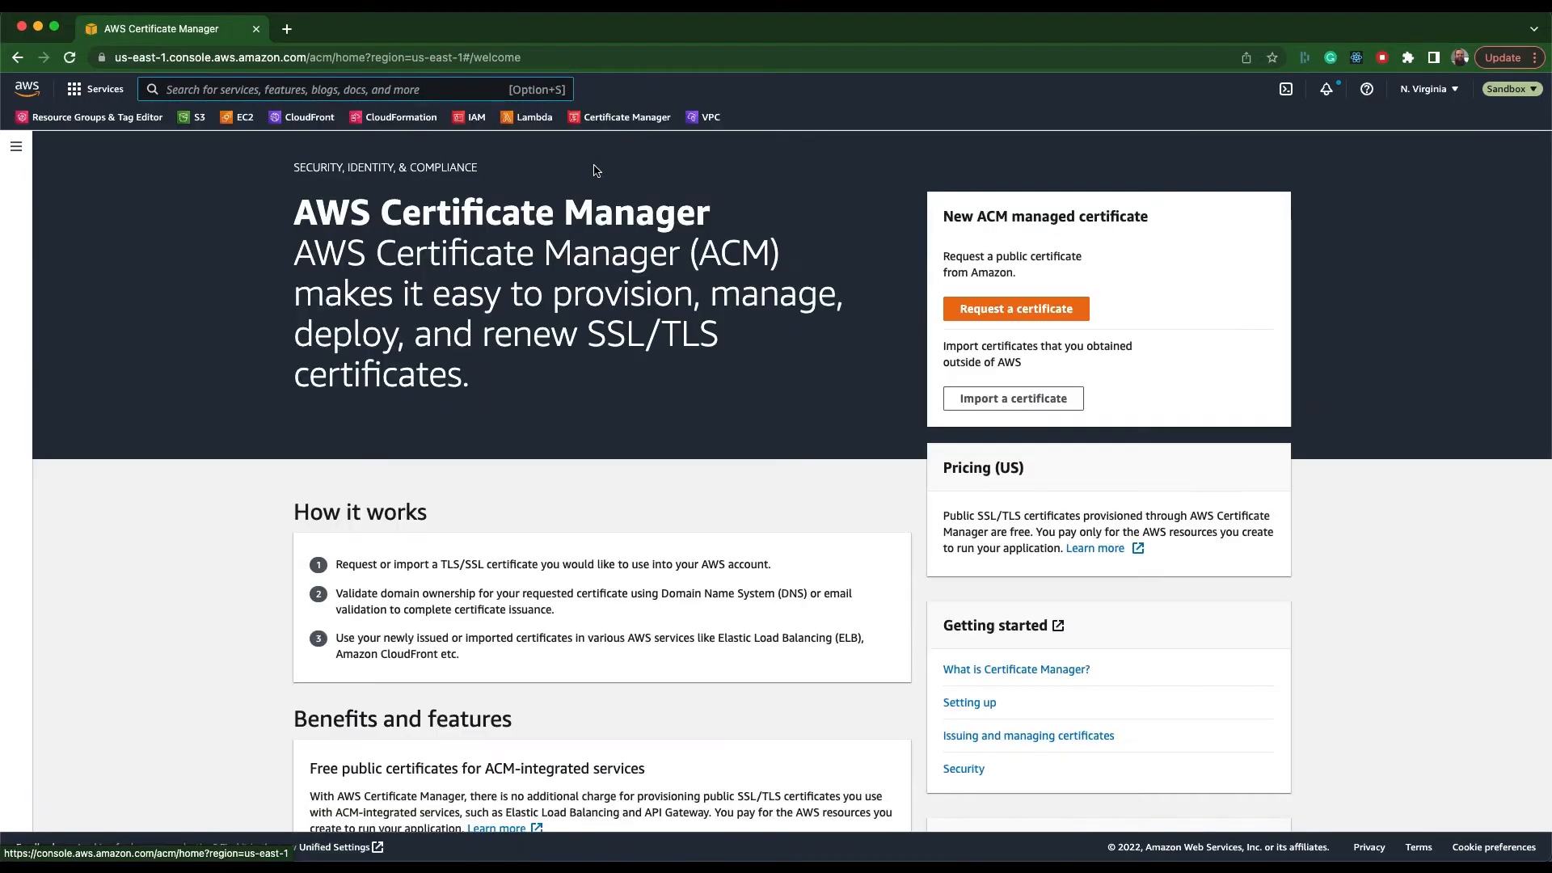
click(988, 307)
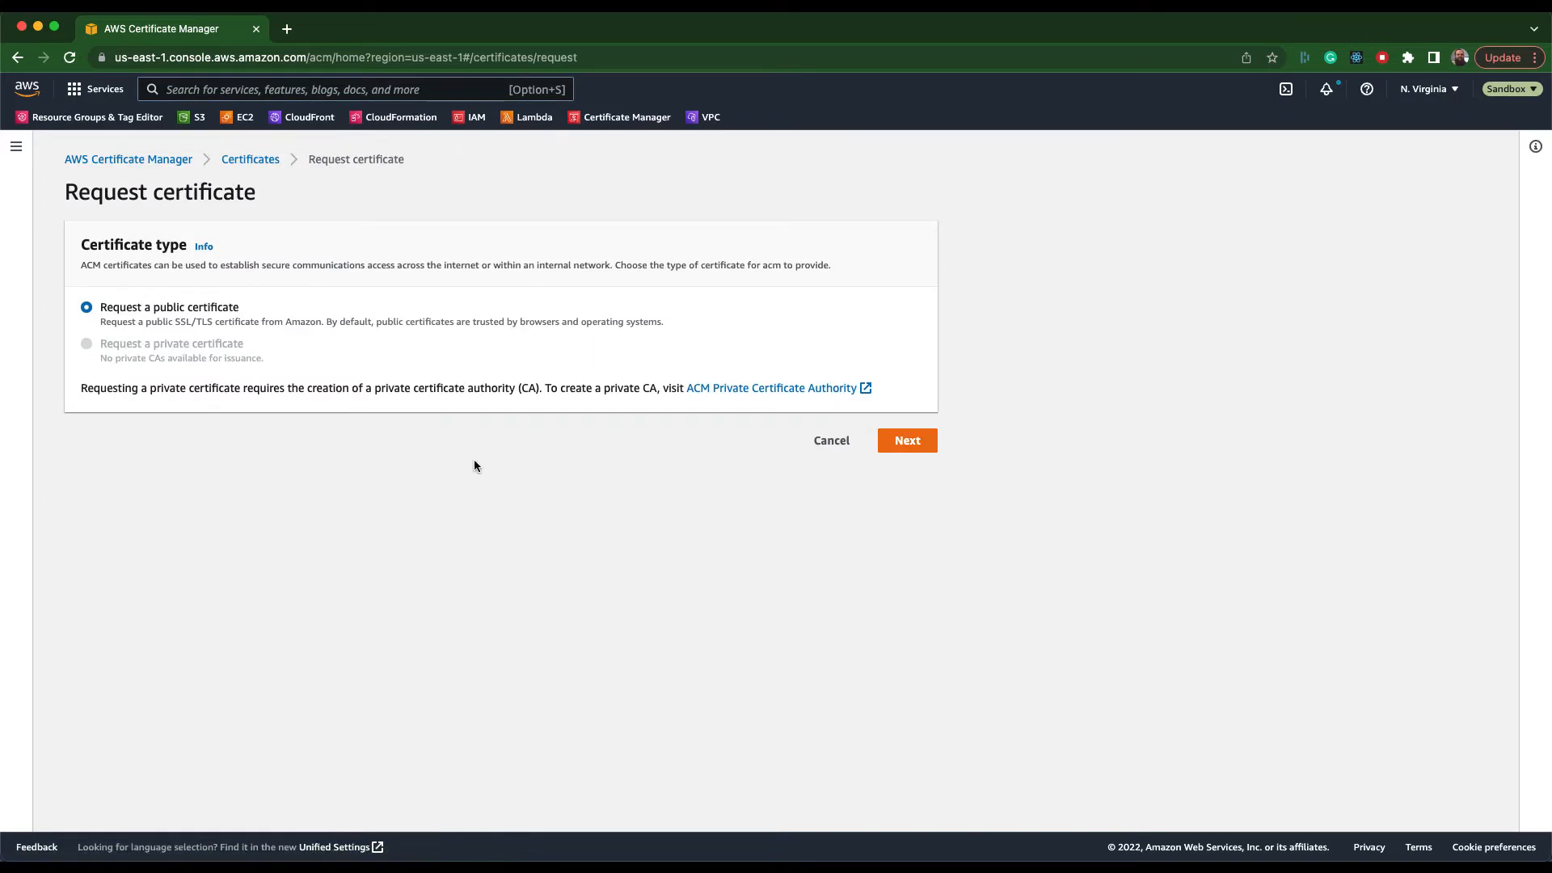
click(923, 450)
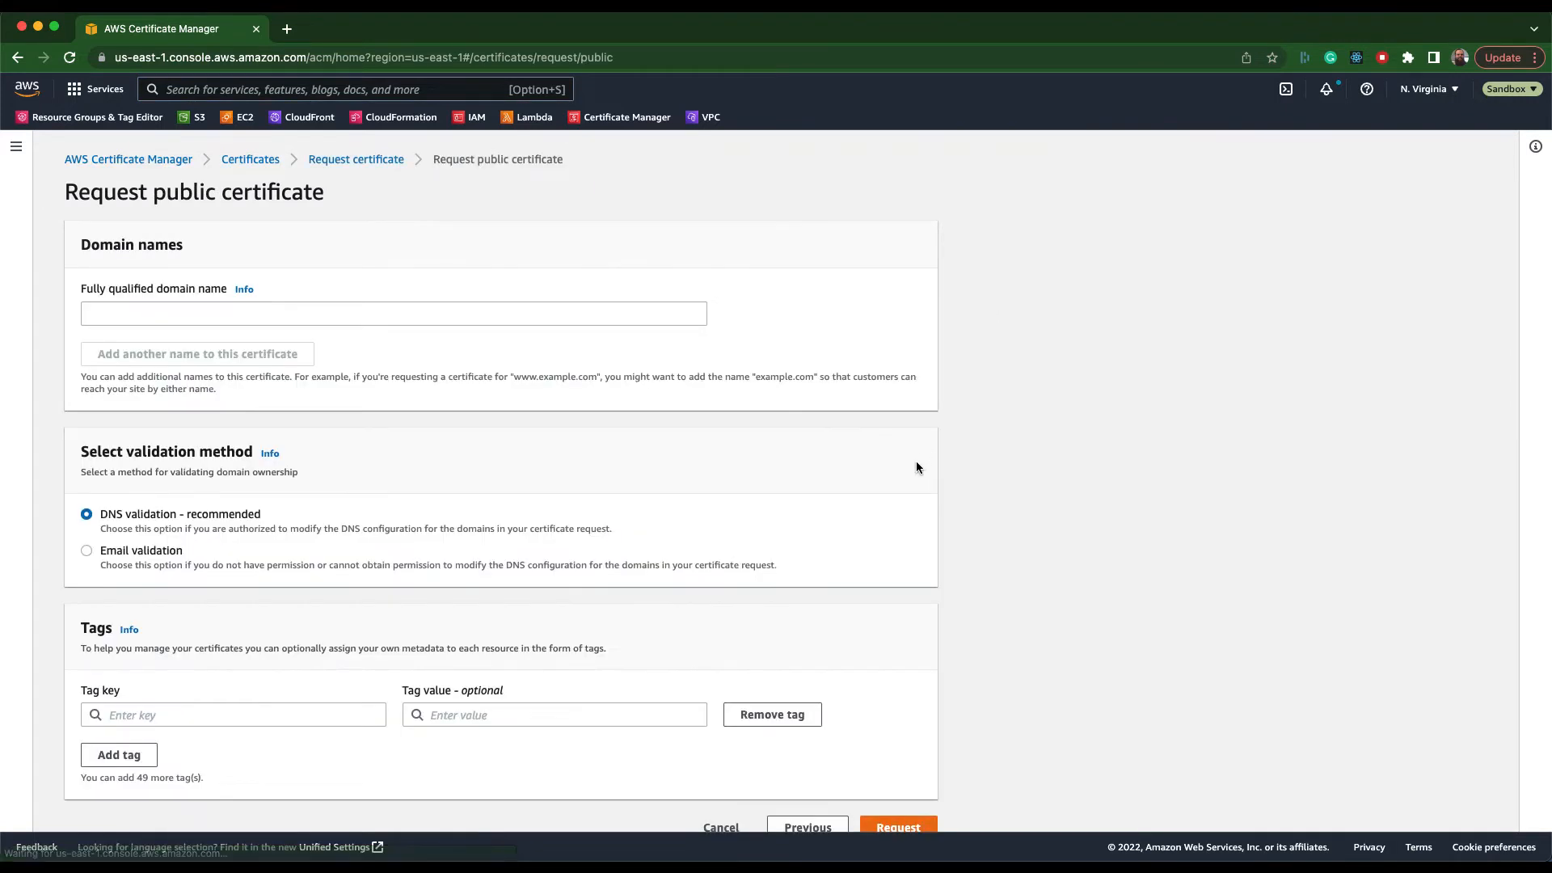
click(179, 312)
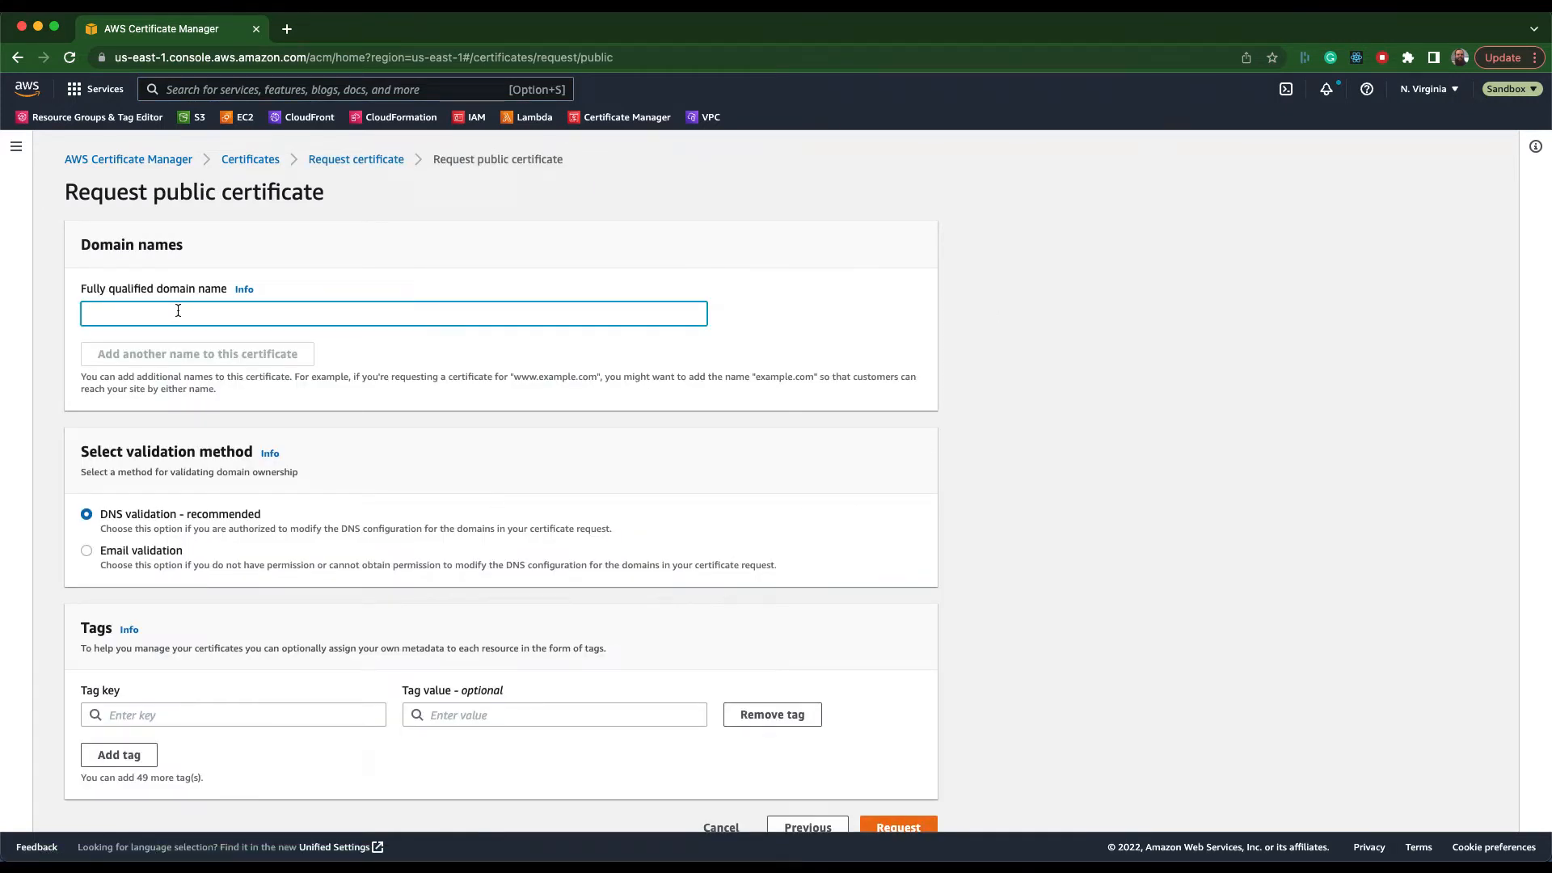
text(acm-elb-video.sfangw.cloud)
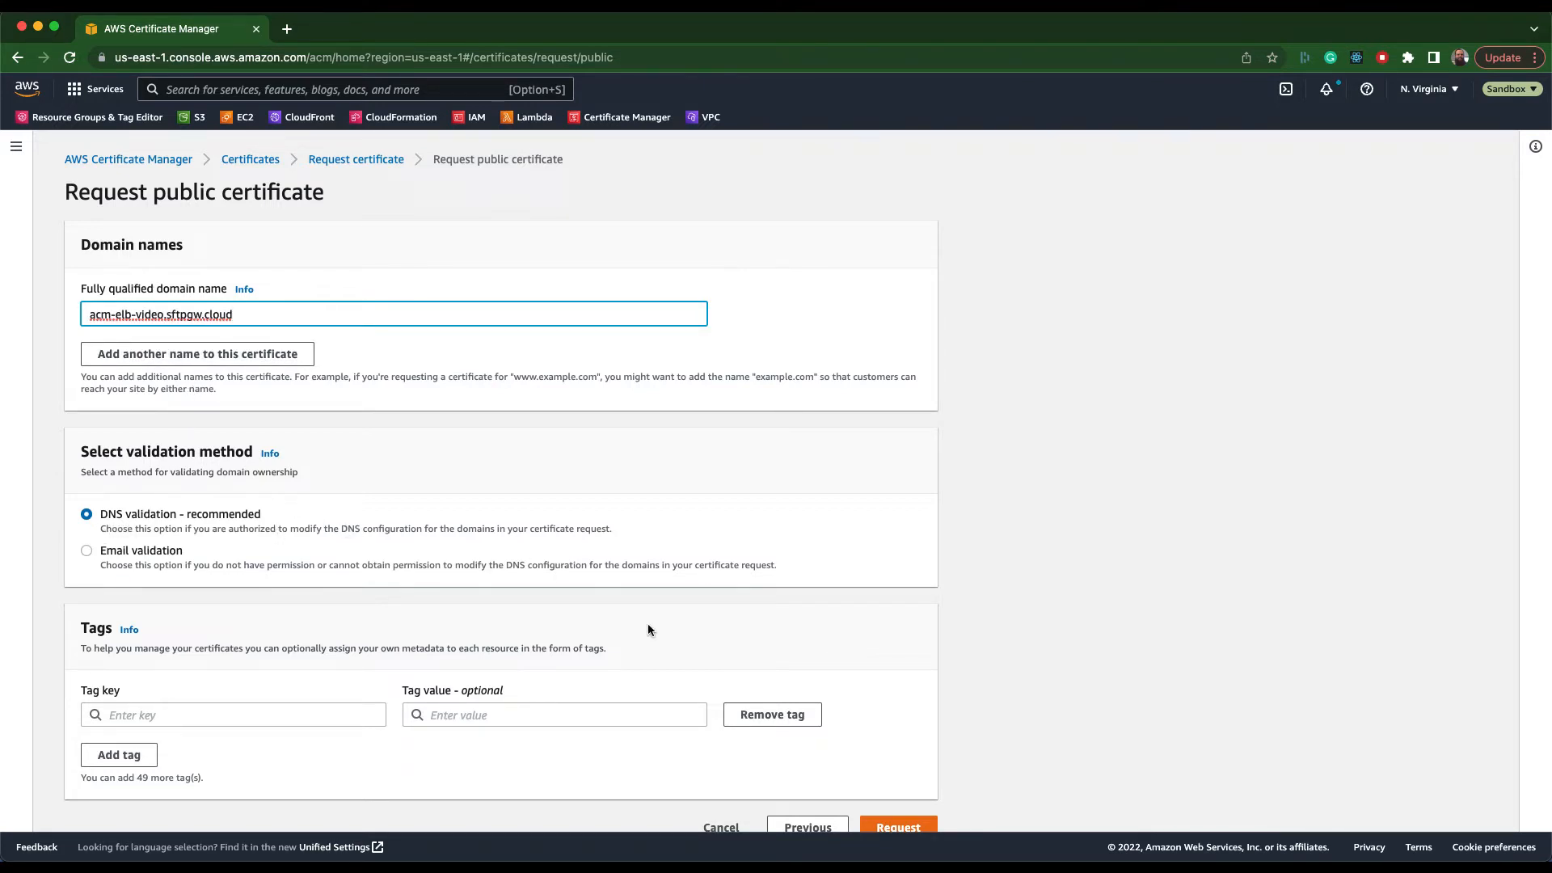
scroll(672, 661, down, 1)
click(910, 800)
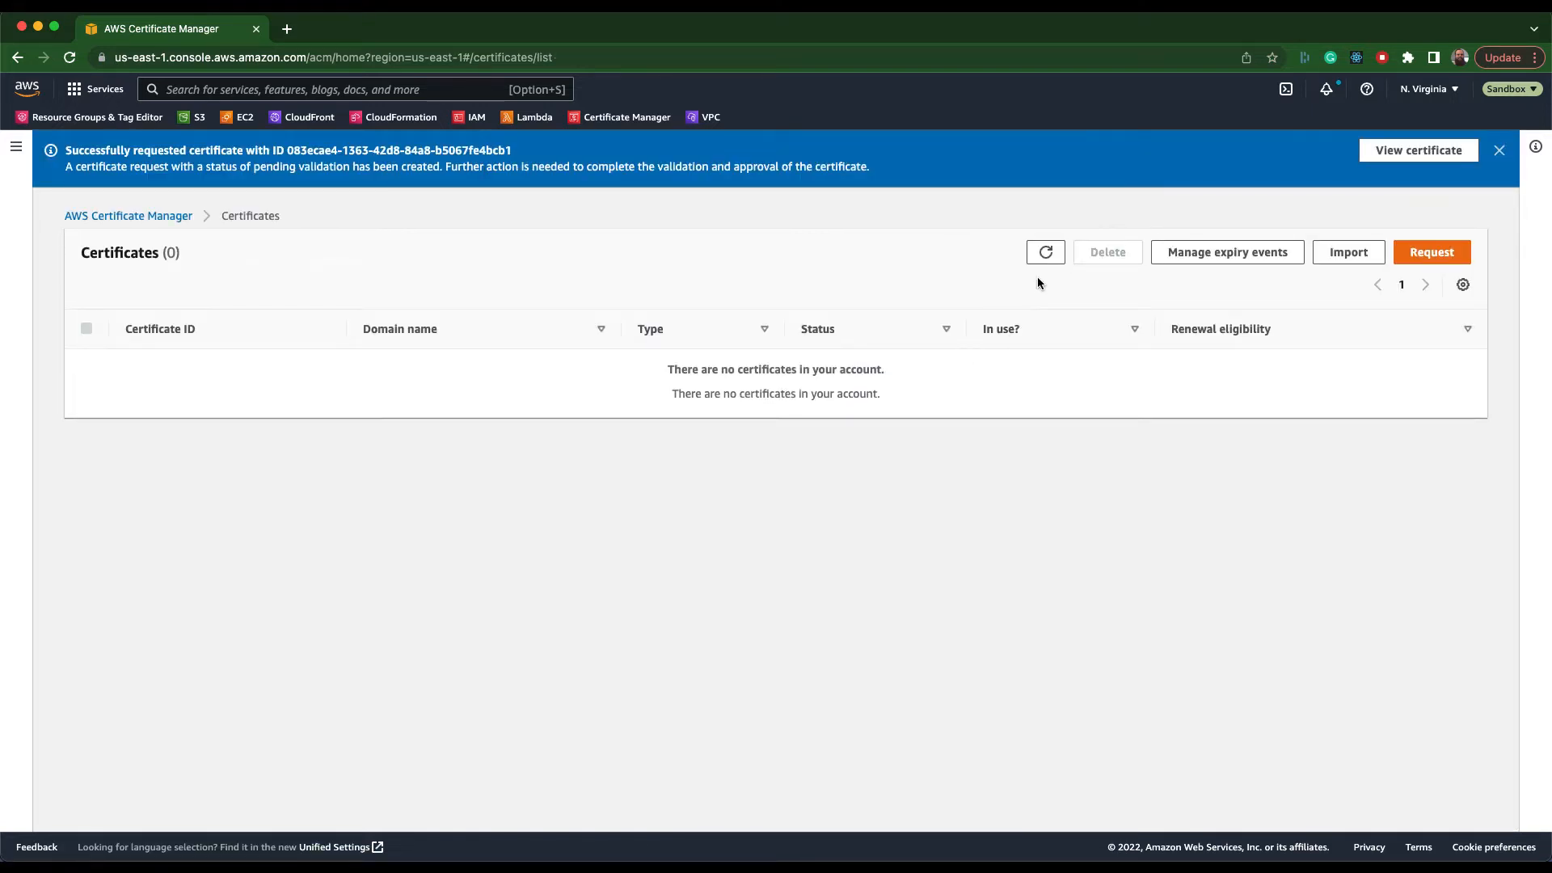
Refresh the certificate list, open the new certificate, and copy its CNAME name without the .sftpgw.cloud suffix.
click(1043, 254)
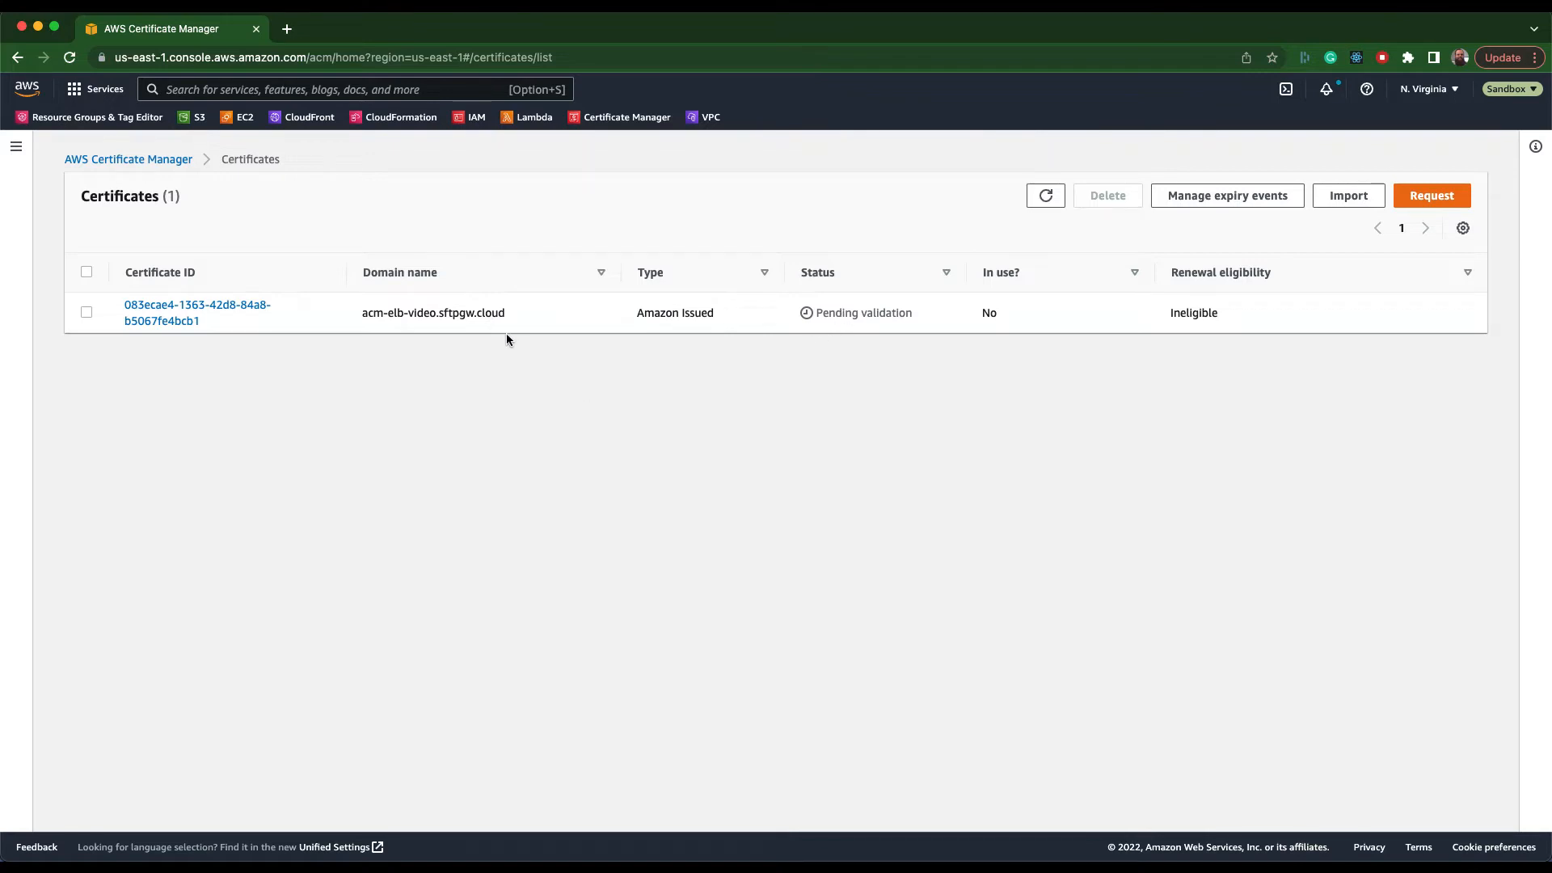
click(195, 313)
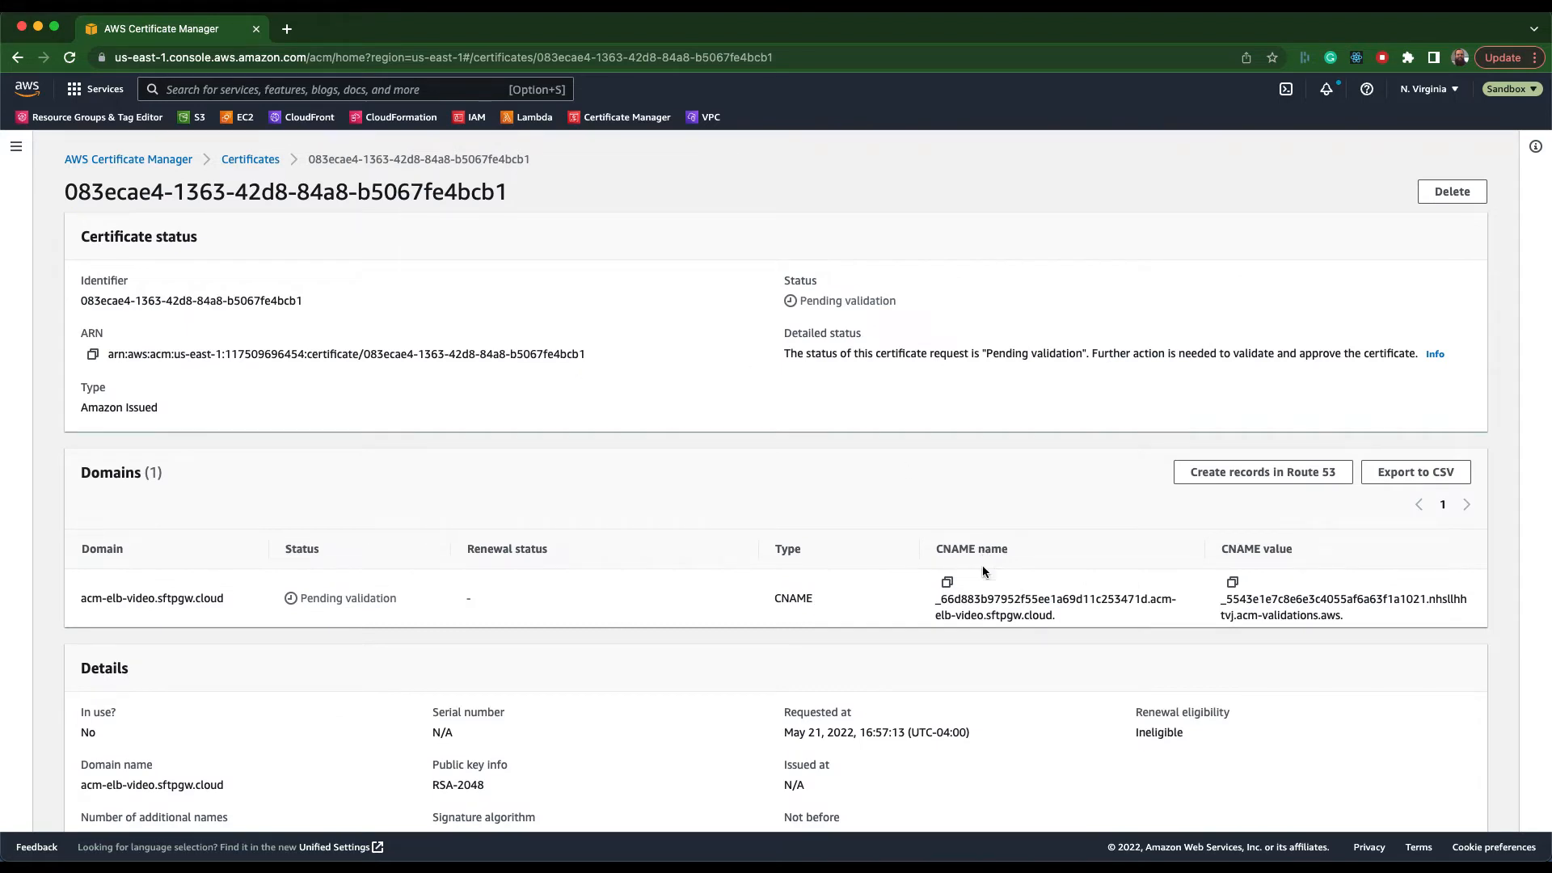
drag(936, 599, 989, 627)
key(super+c)
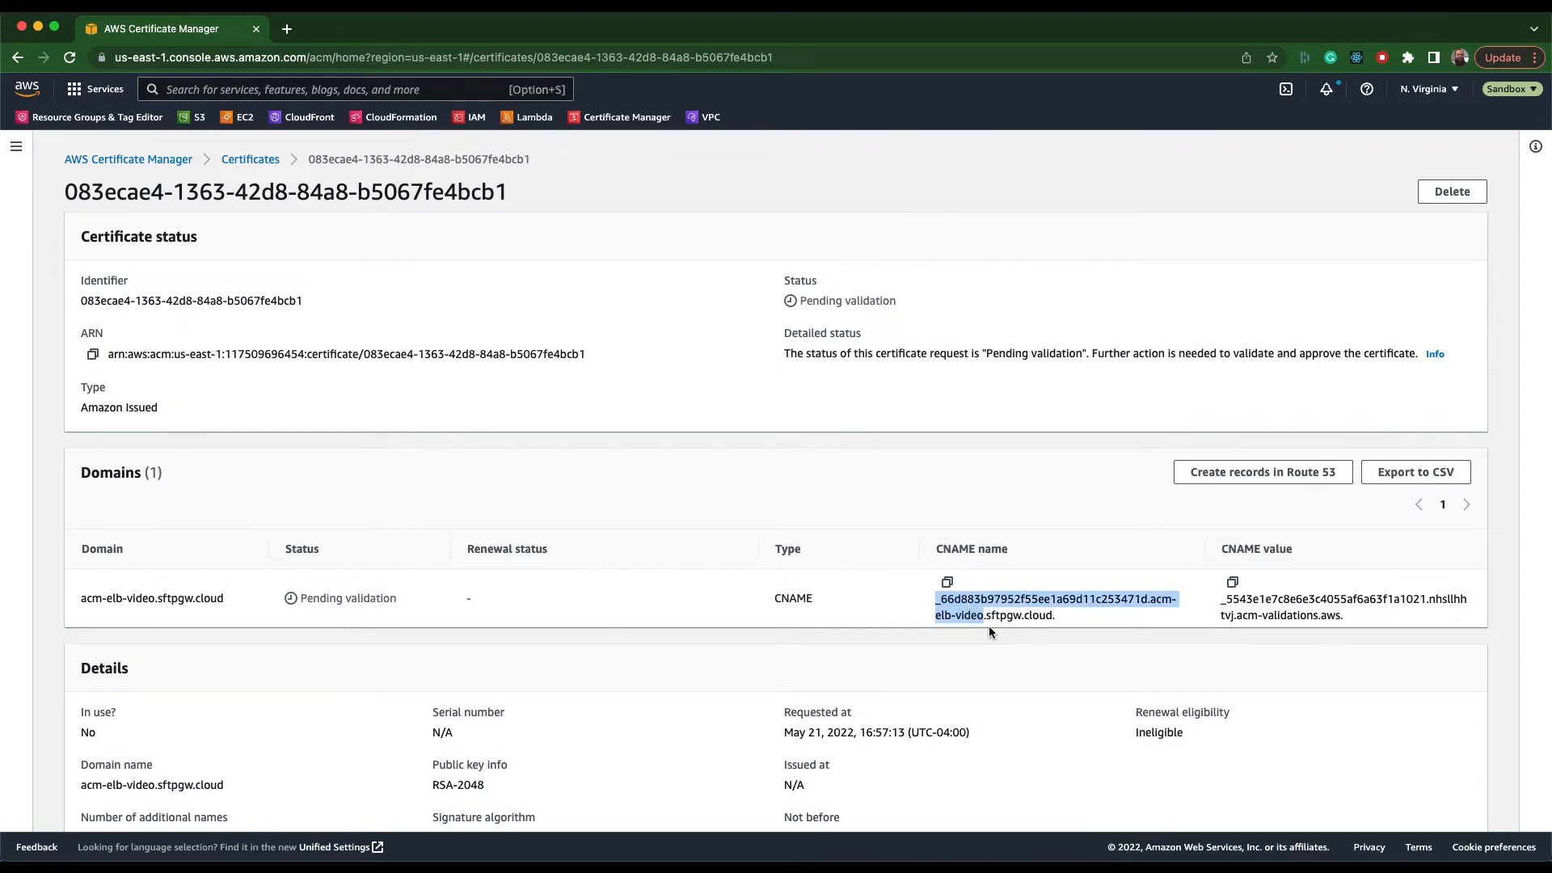
Start a CNAME record in the Route 53 zone sftpgw.cloud, using the copied validation name as the record name.
key(ctrl+Left)
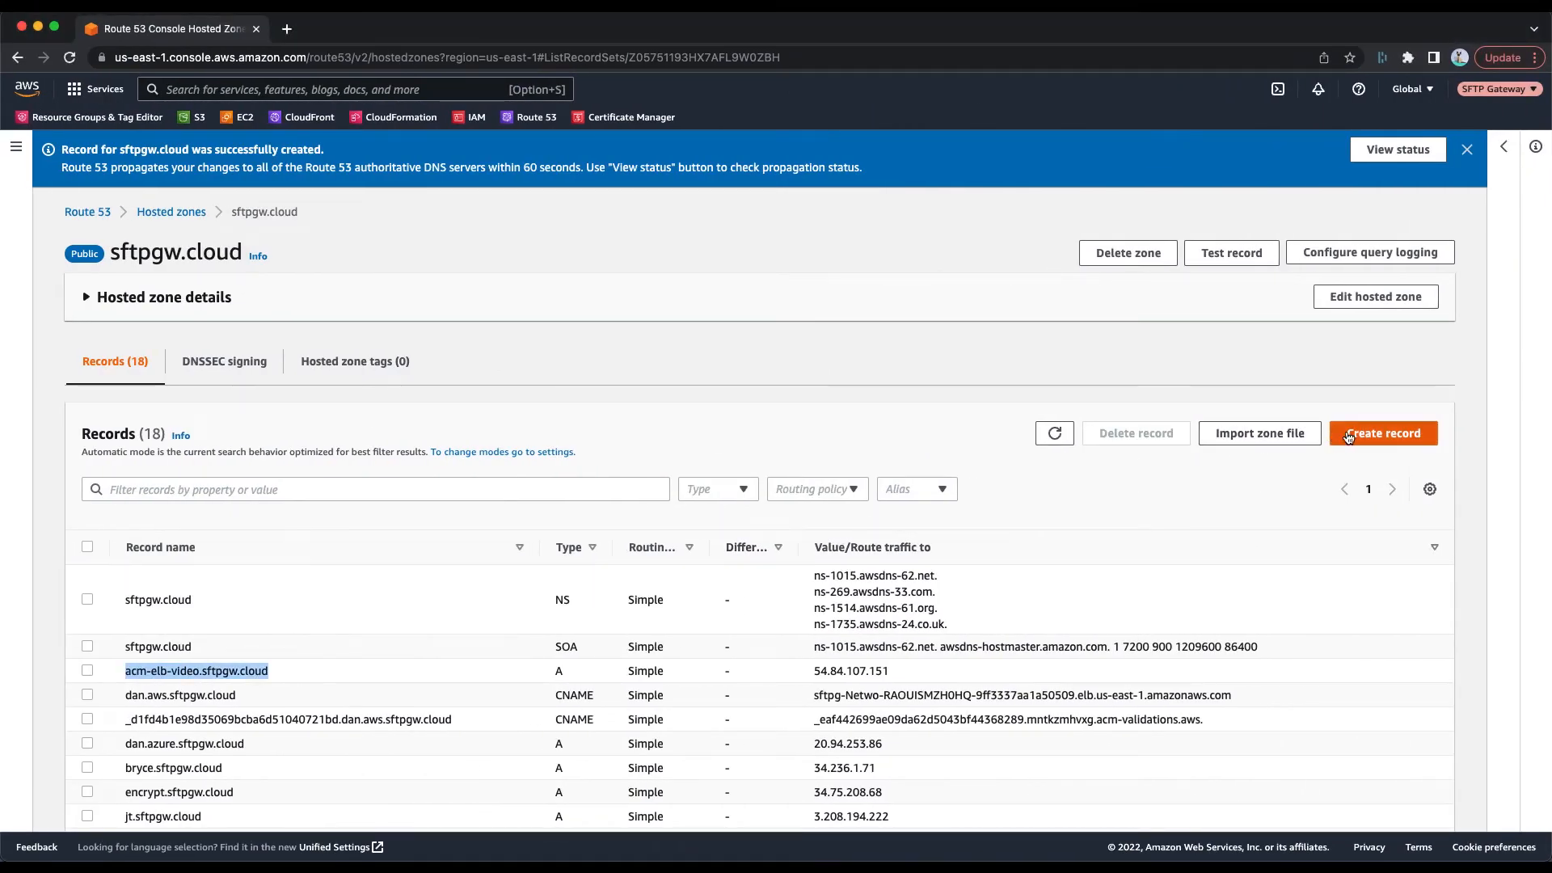
click(1389, 438)
click(745, 322)
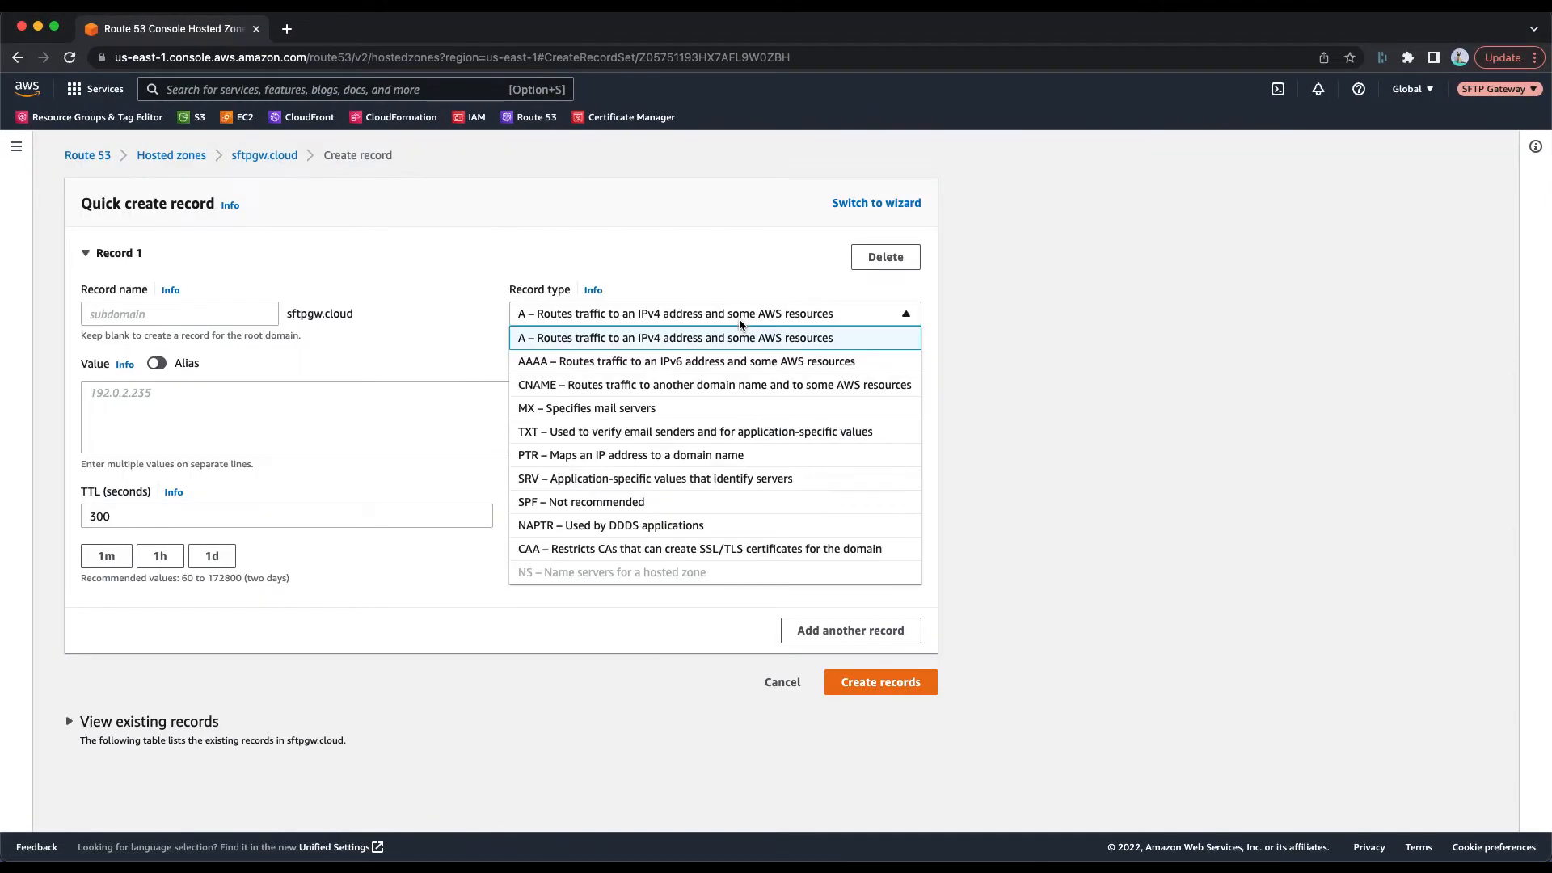
click(638, 386)
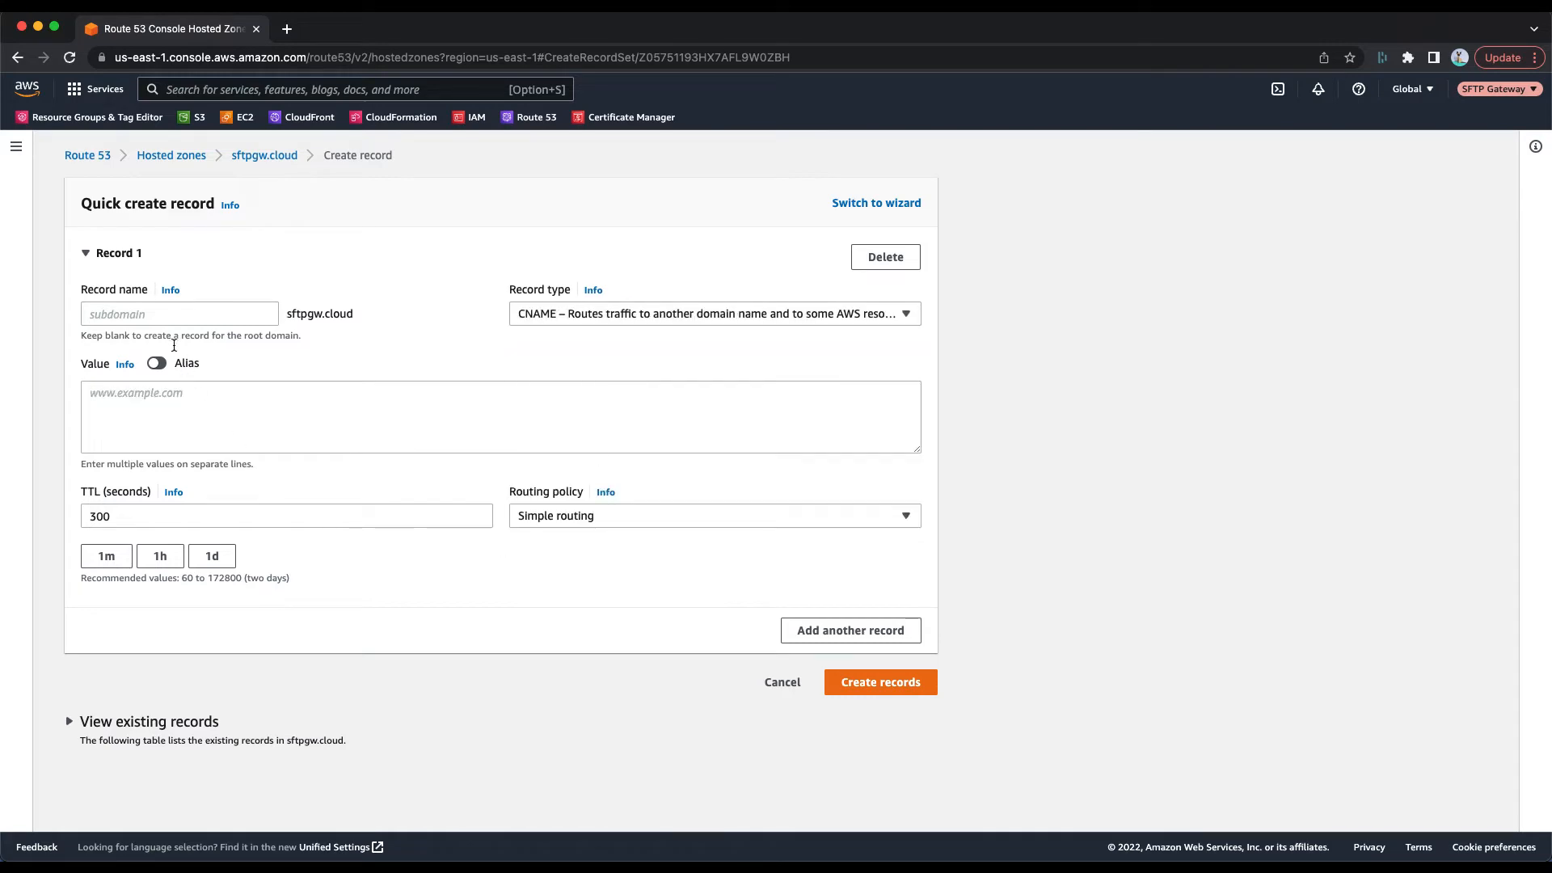
click(179, 317)
key(super+v)
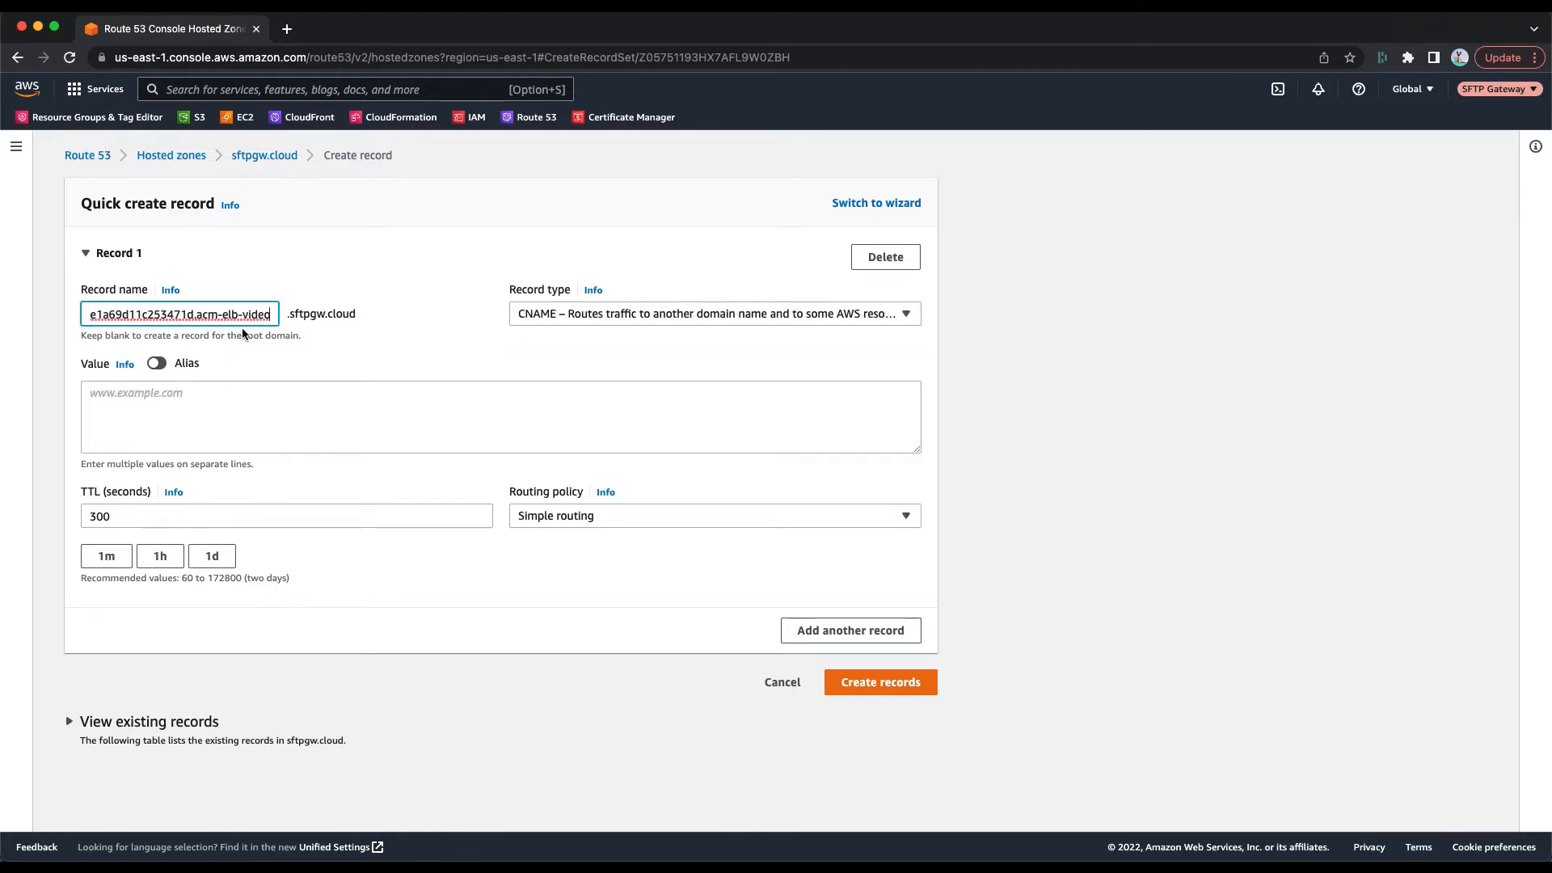
Enter the certificate's CNAME value as the record value, set the TTL to 60 seconds, and create the record.
key(ctrl+Right)
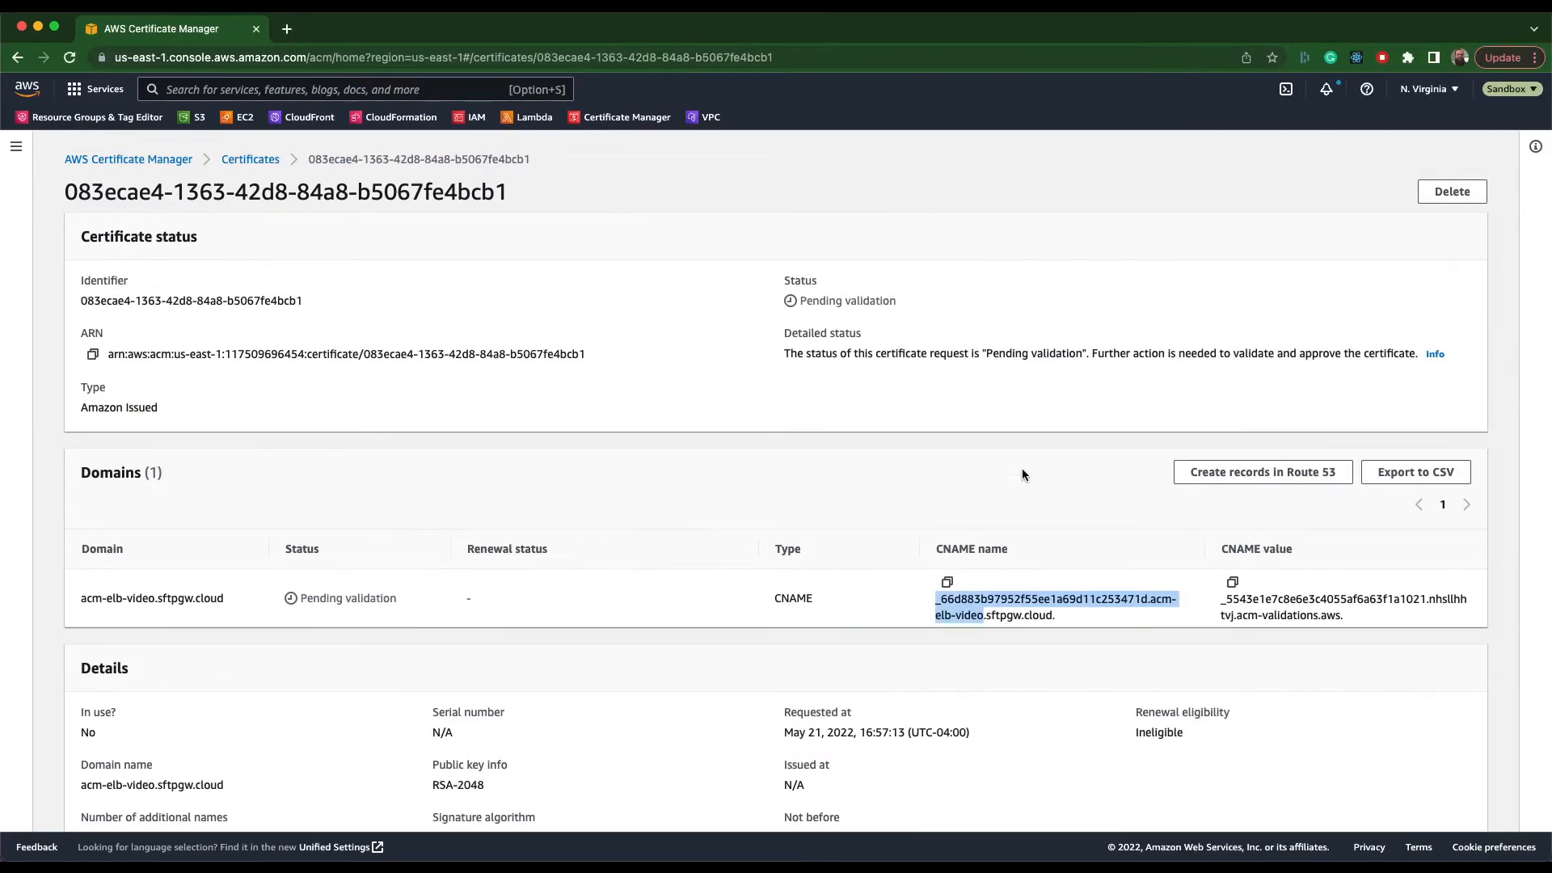
click(1232, 582)
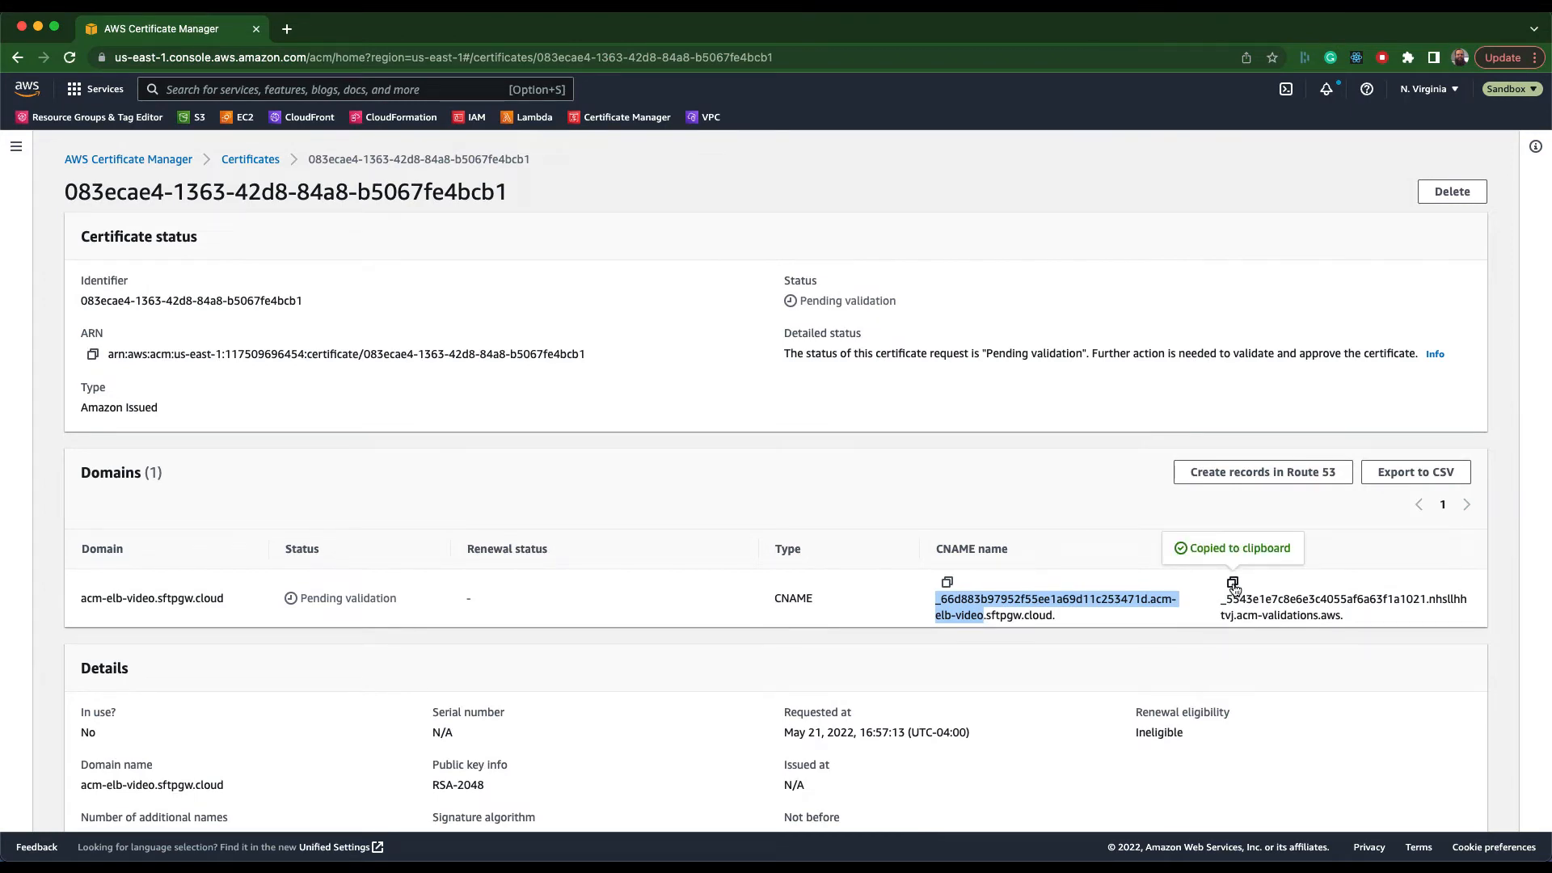
key(ctrl+Left)
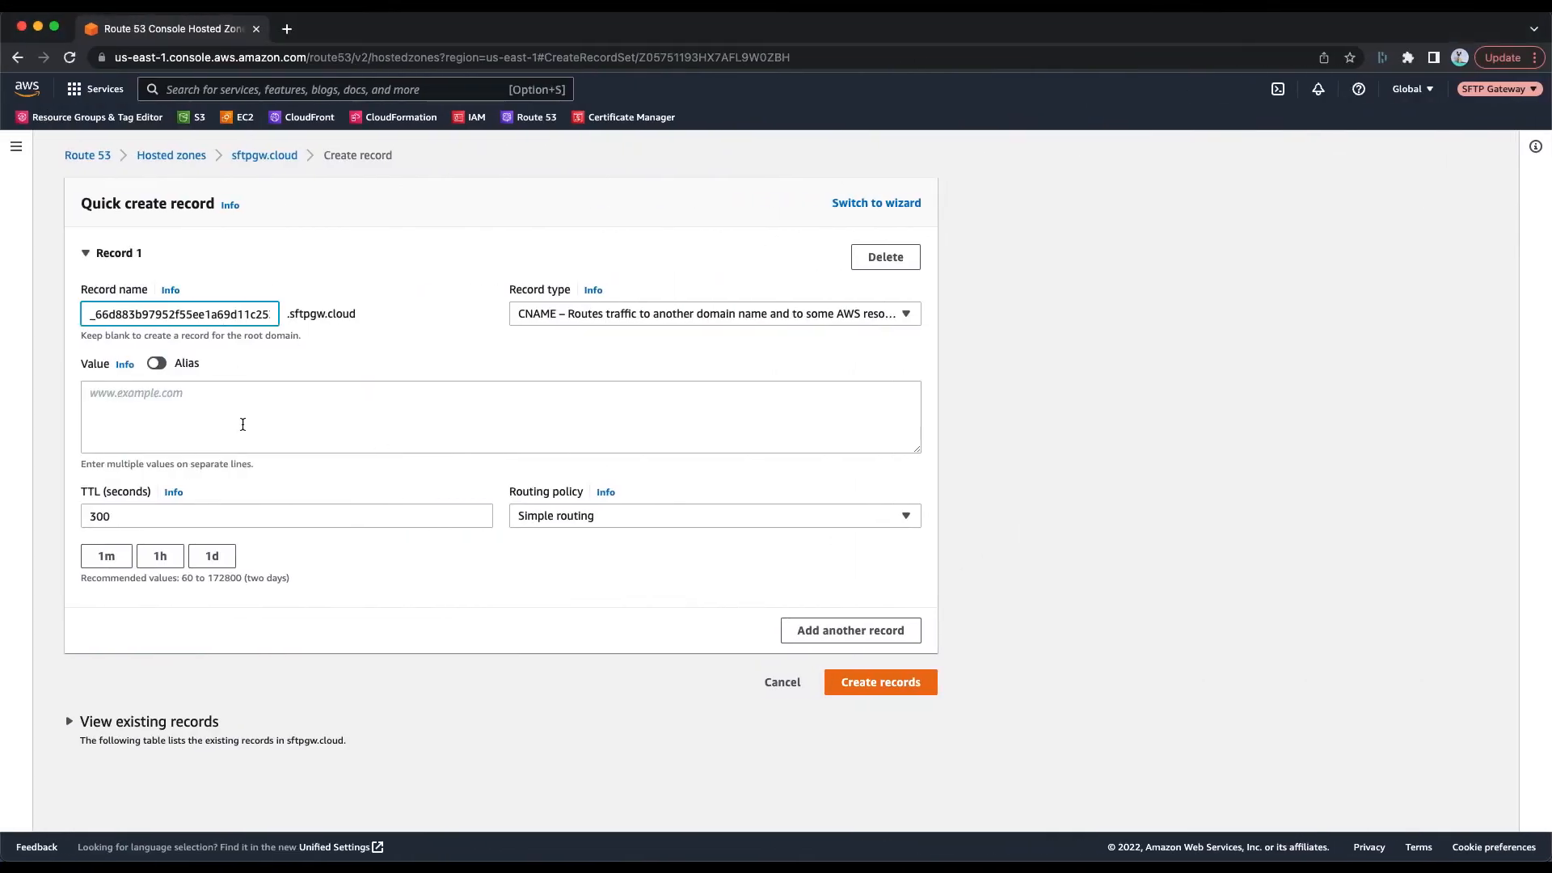
click(211, 414)
key(super+v)
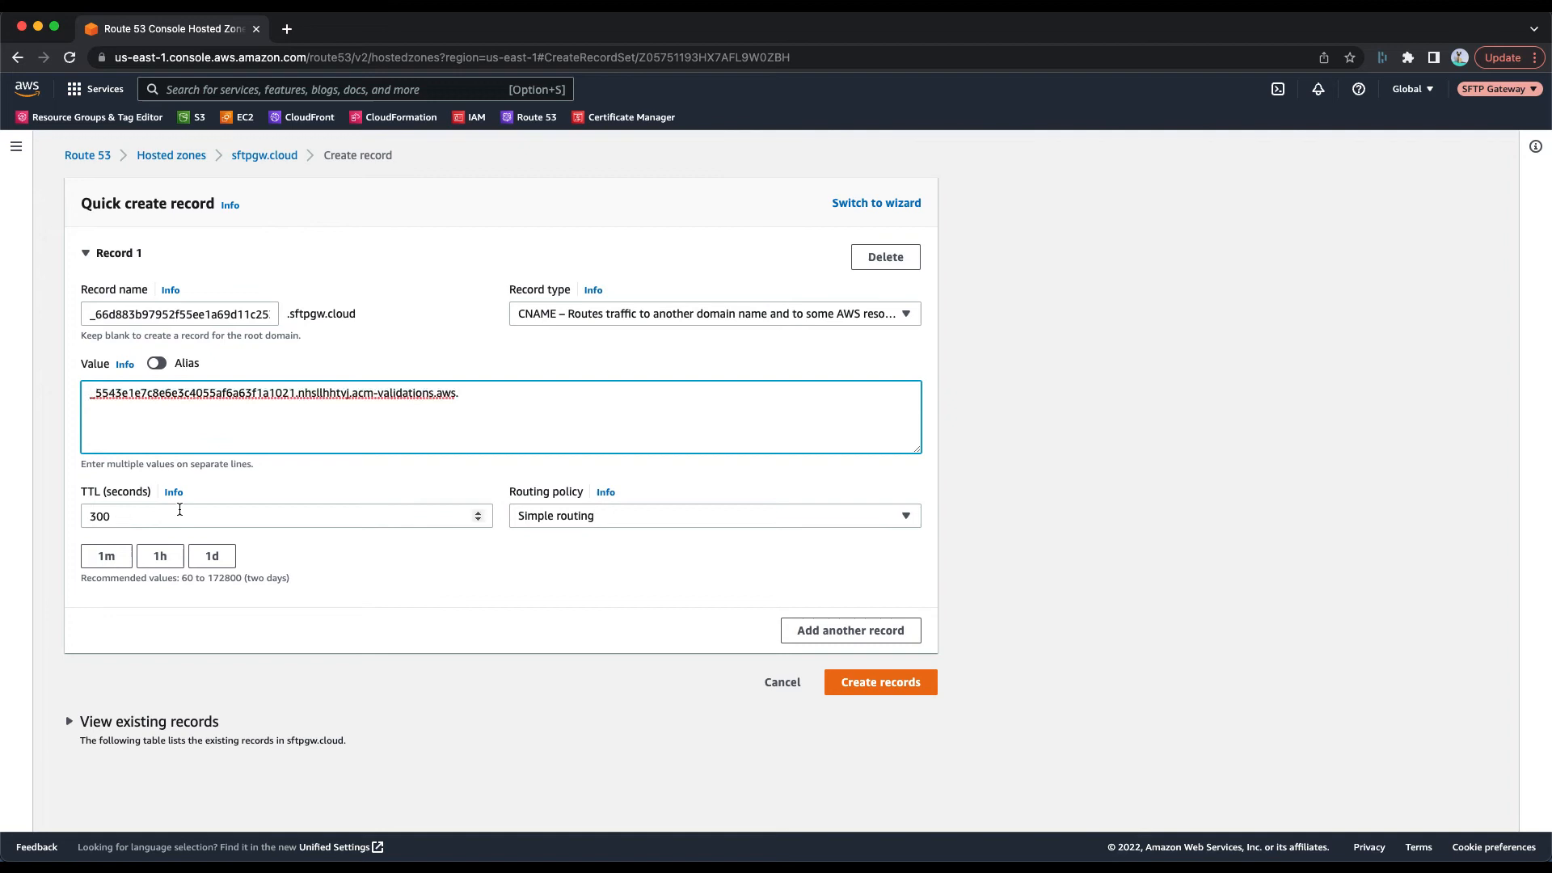
click(106, 563)
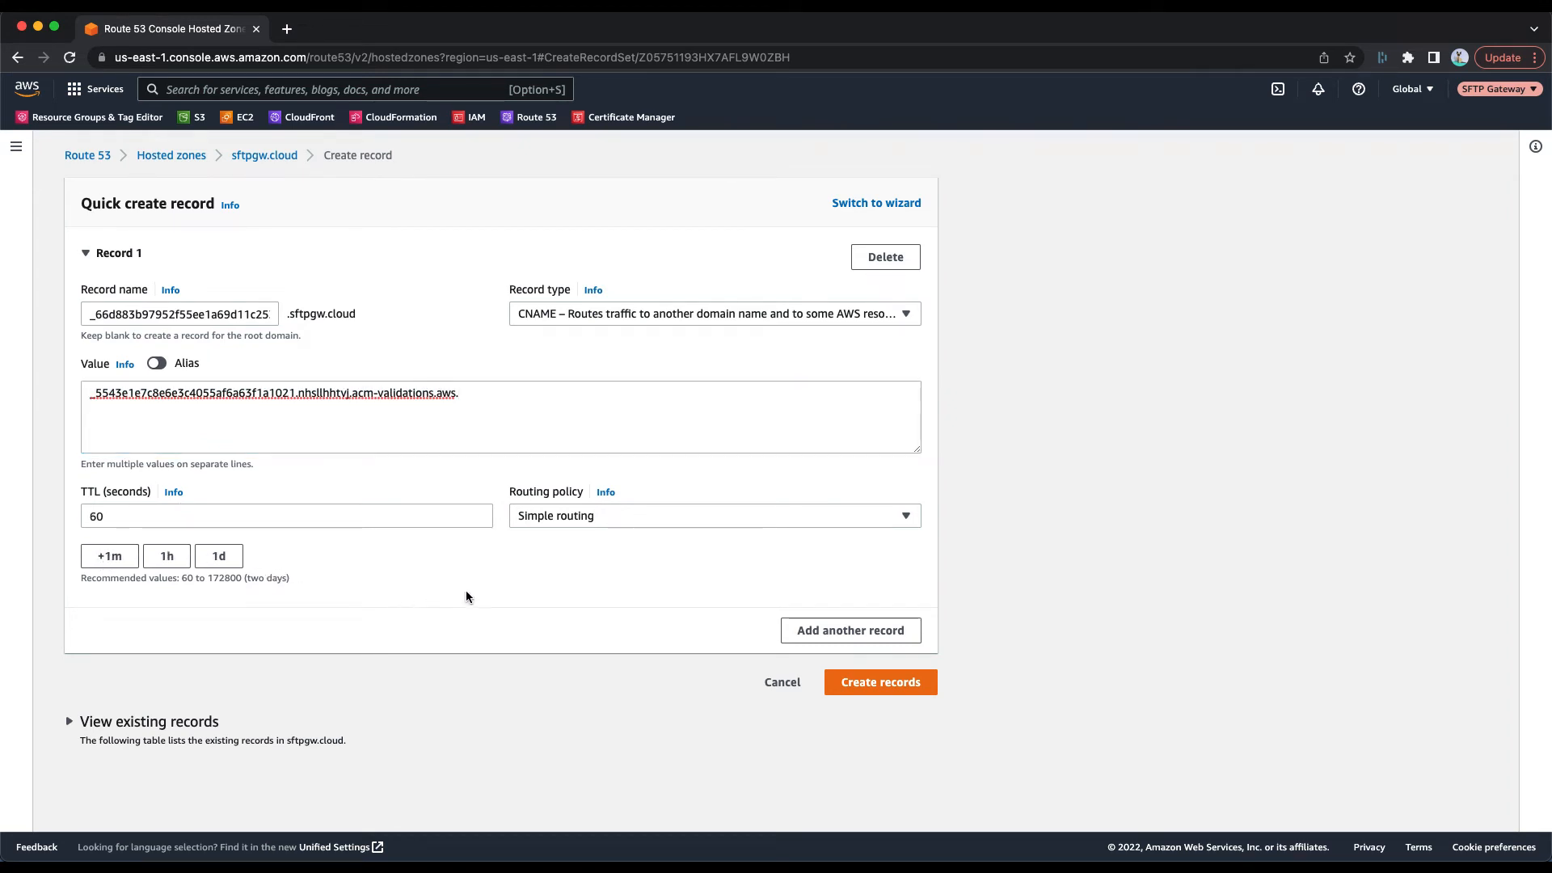
click(894, 688)
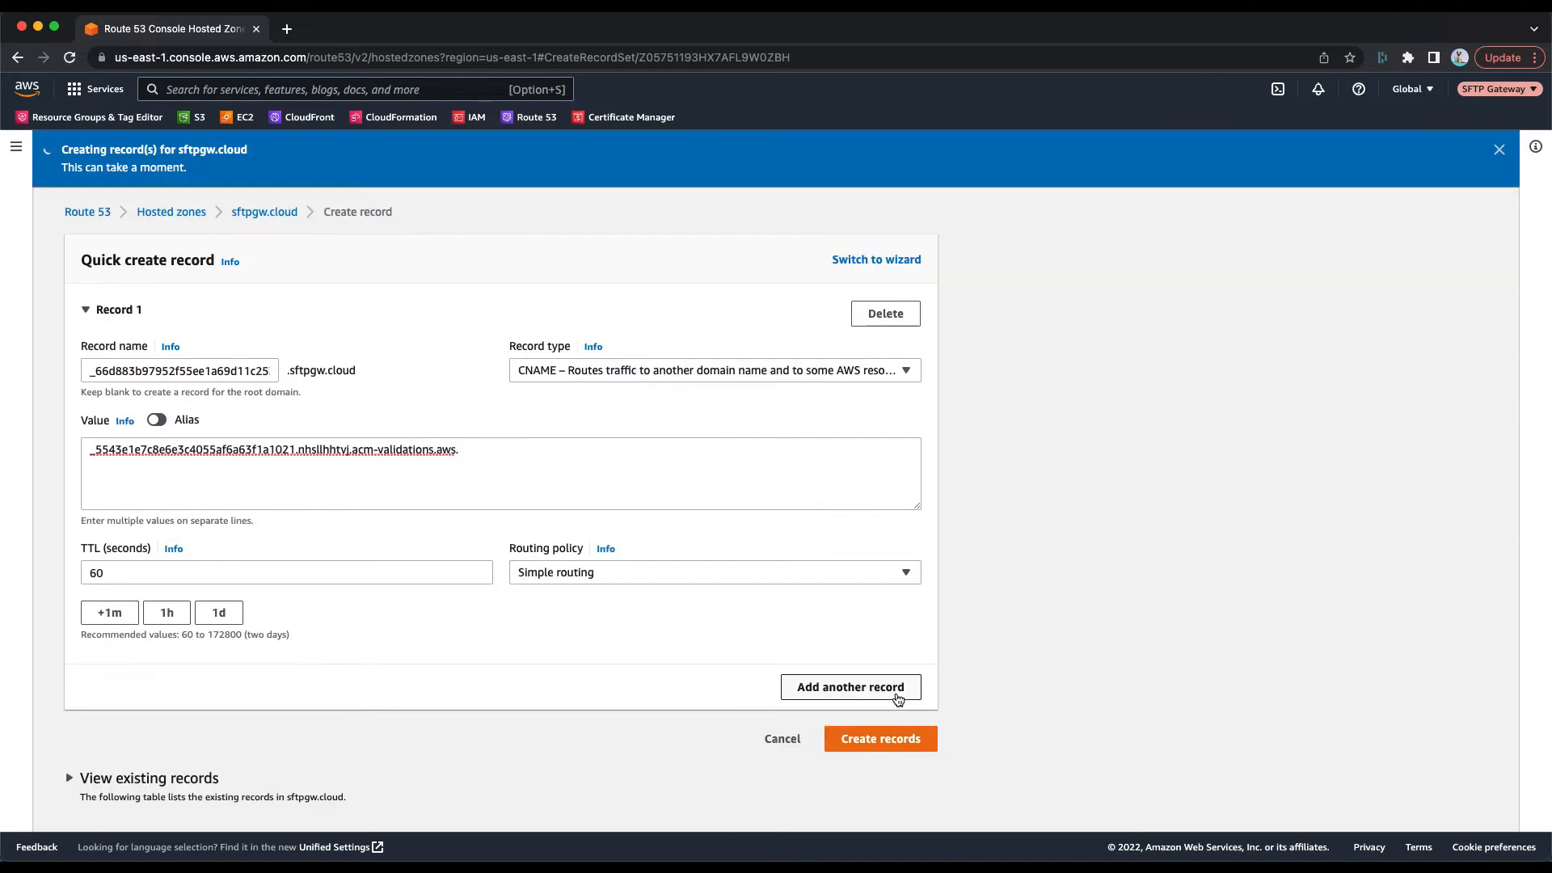
Return to the Certificate Manager certificate list and refresh it to check the validation status.
key(ctrl+Right)
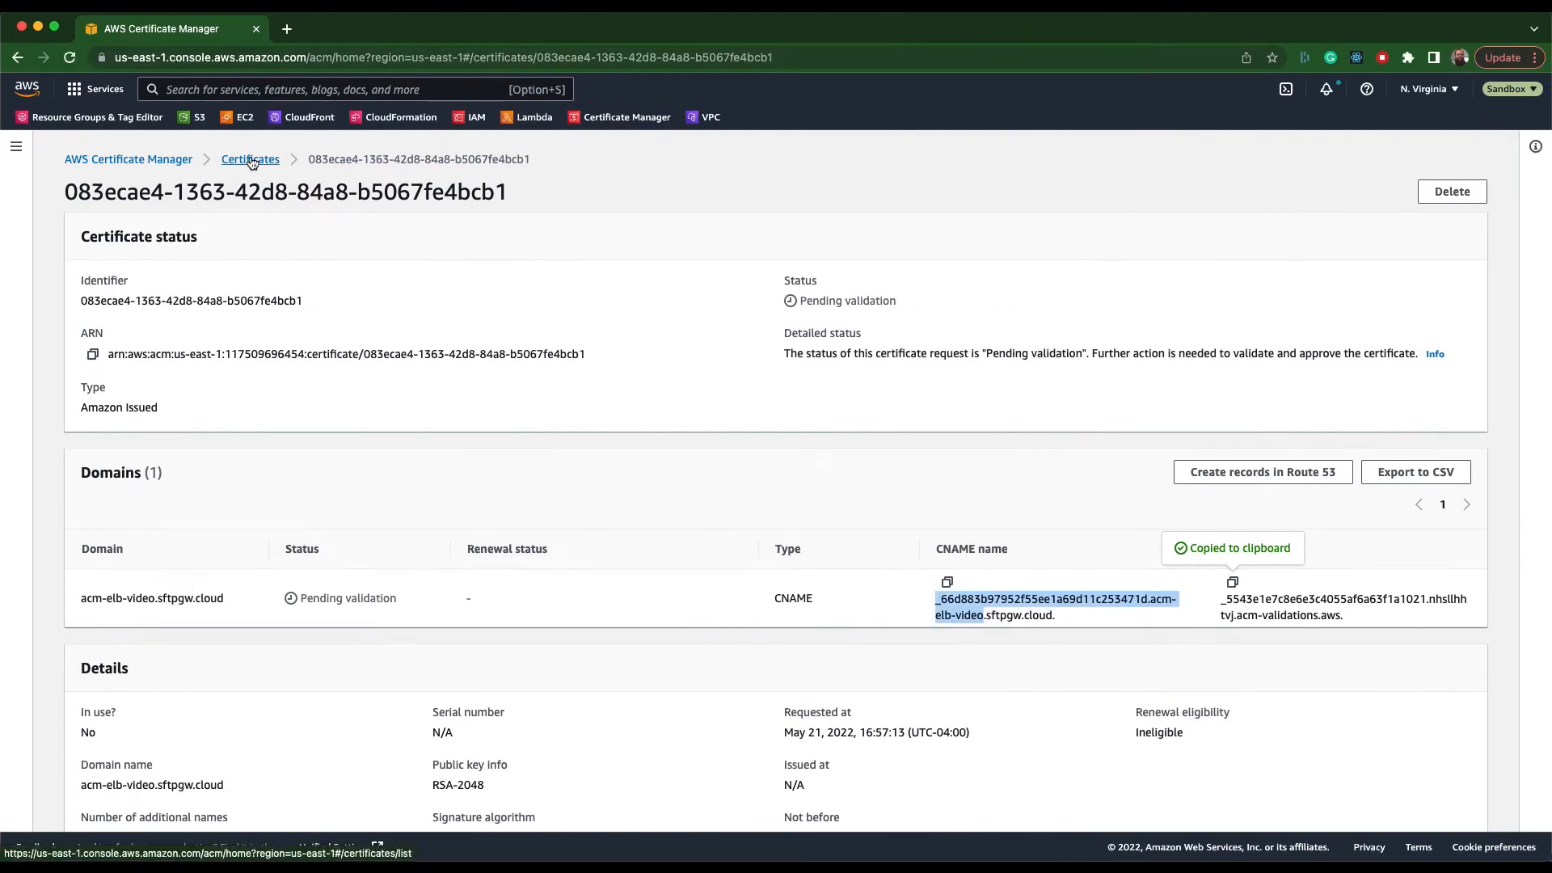
click(251, 173)
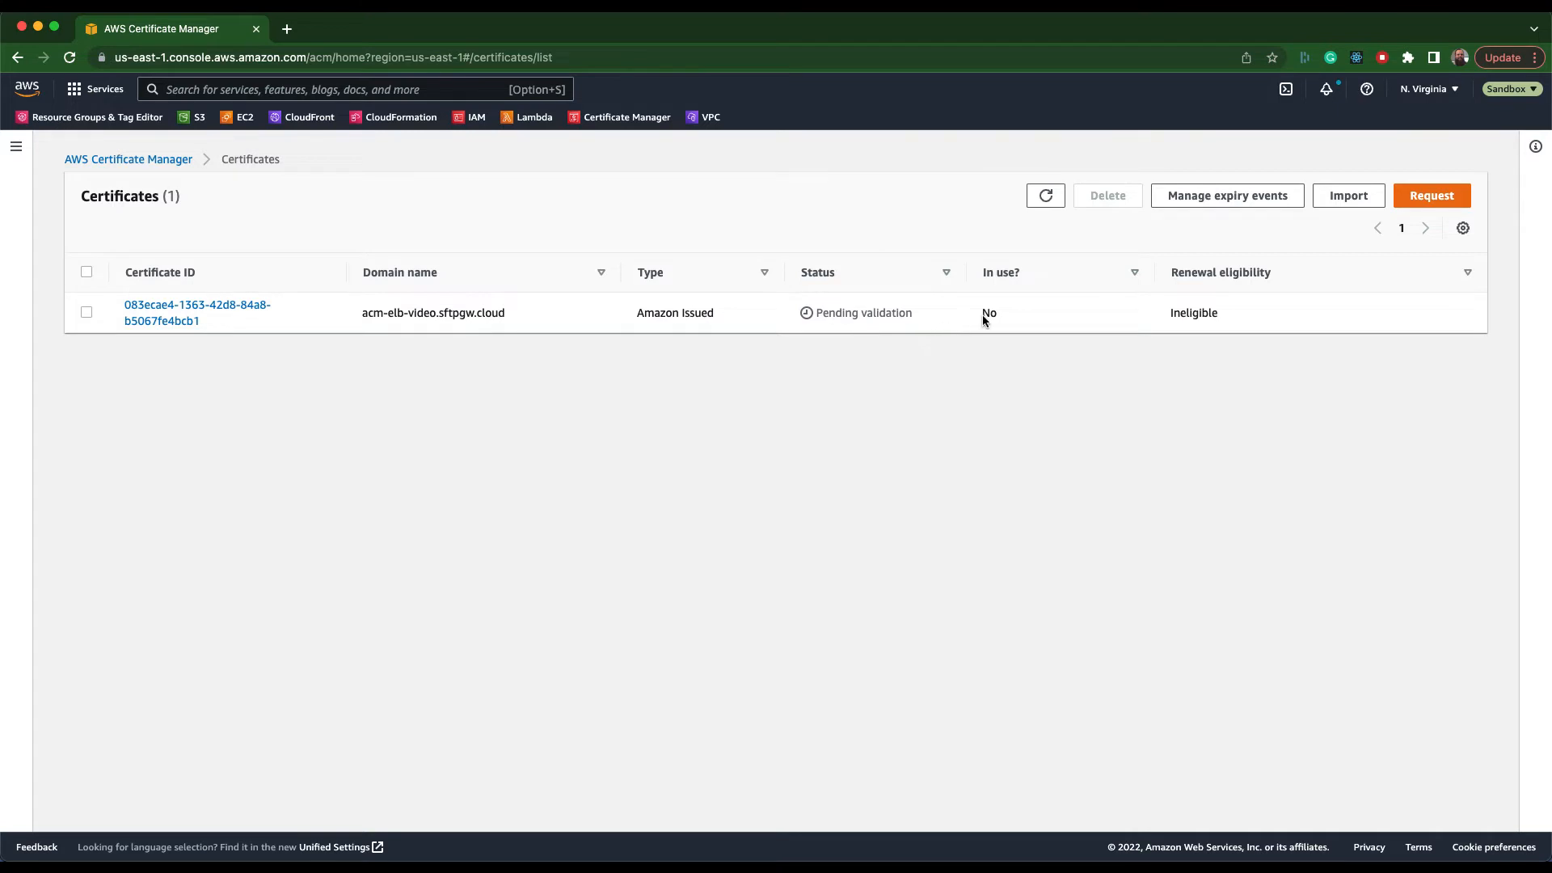
click(1047, 197)
Open the TCP 443 listener of the EC2 load balancer sftpg-Netwo-1QKJB91FL912V for editing.
click(245, 121)
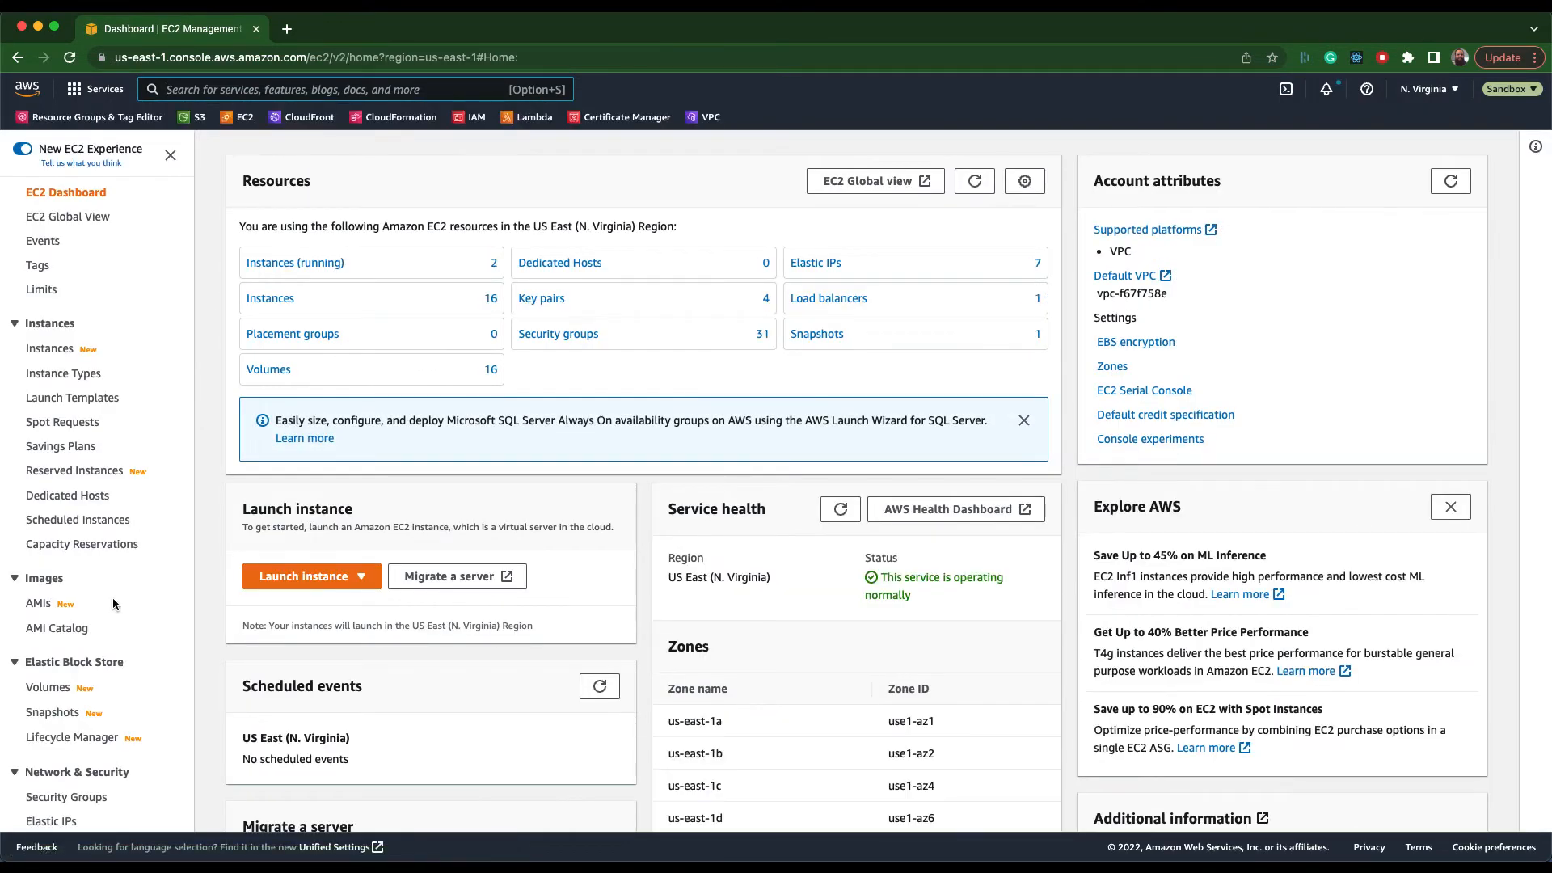
scroll(113, 598, down, 2)
scroll(113, 602, down, 2)
click(66, 733)
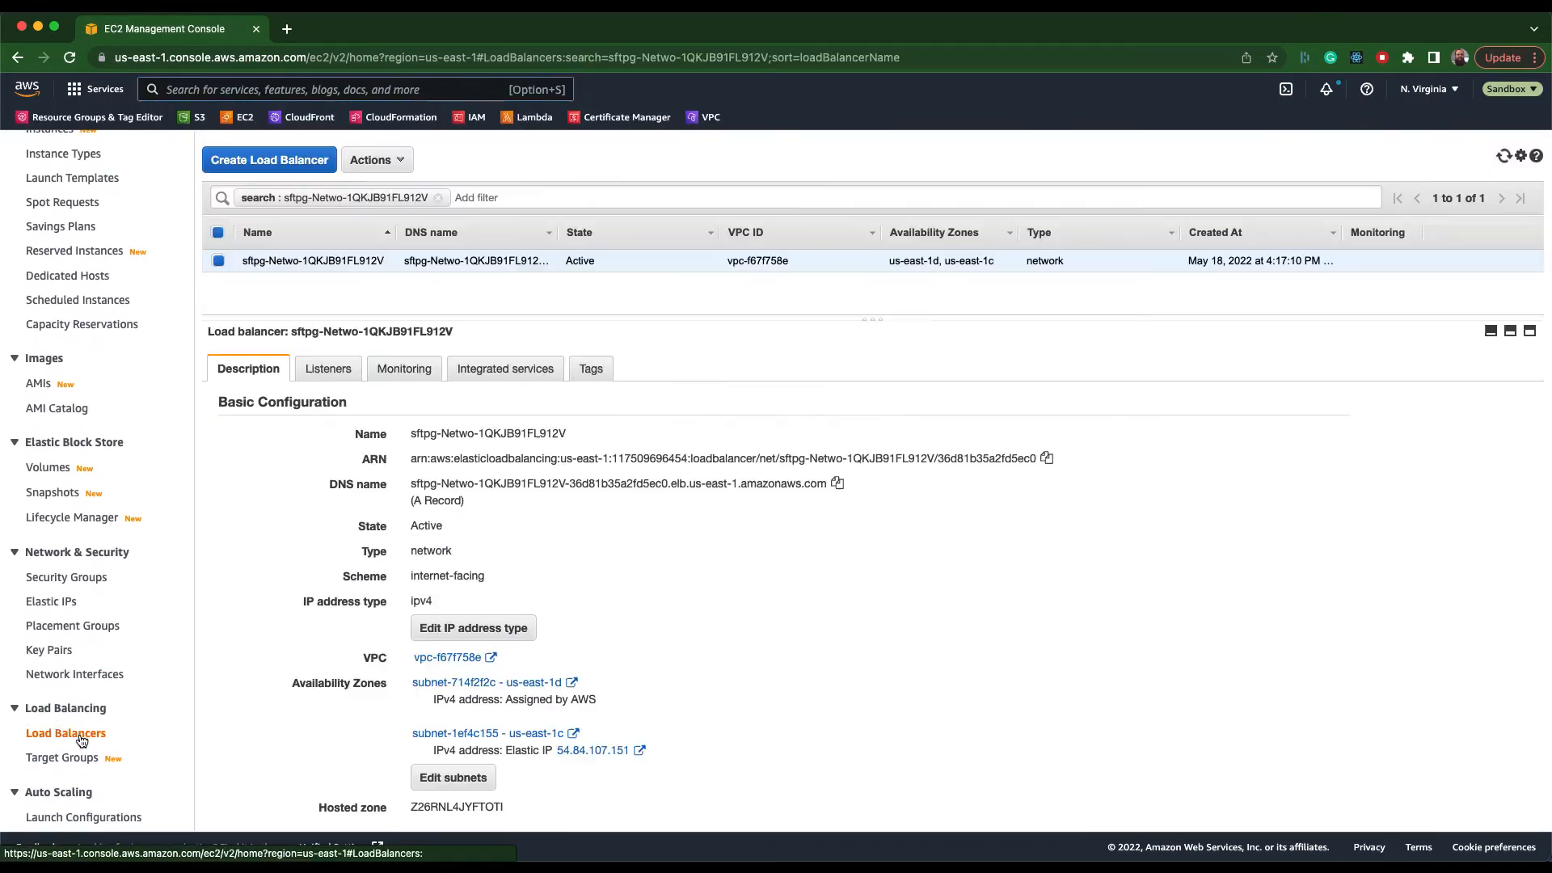
click(327, 371)
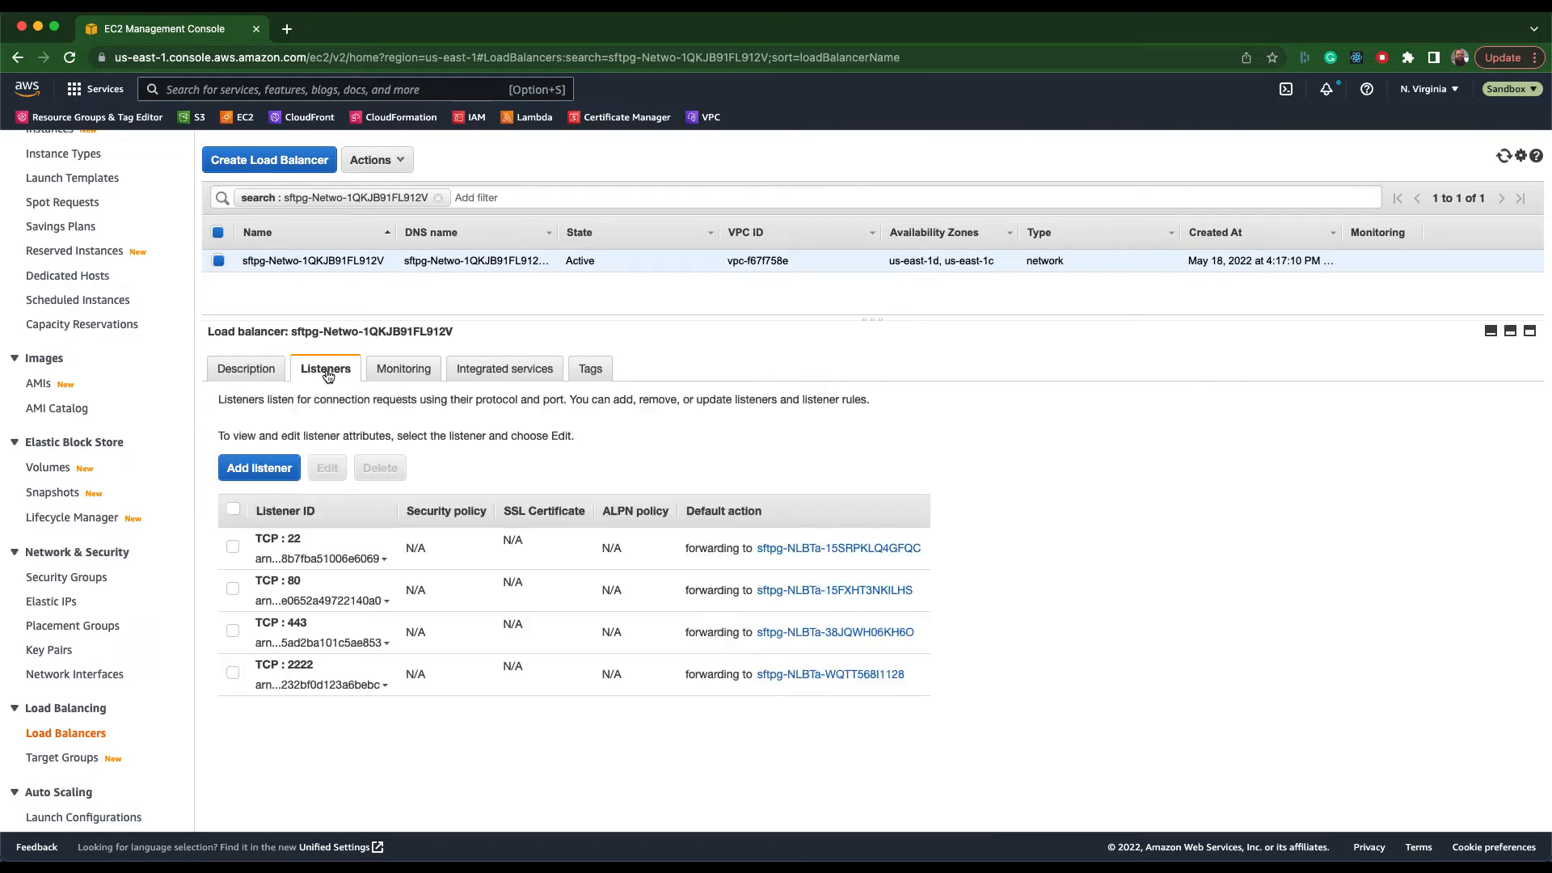
click(233, 634)
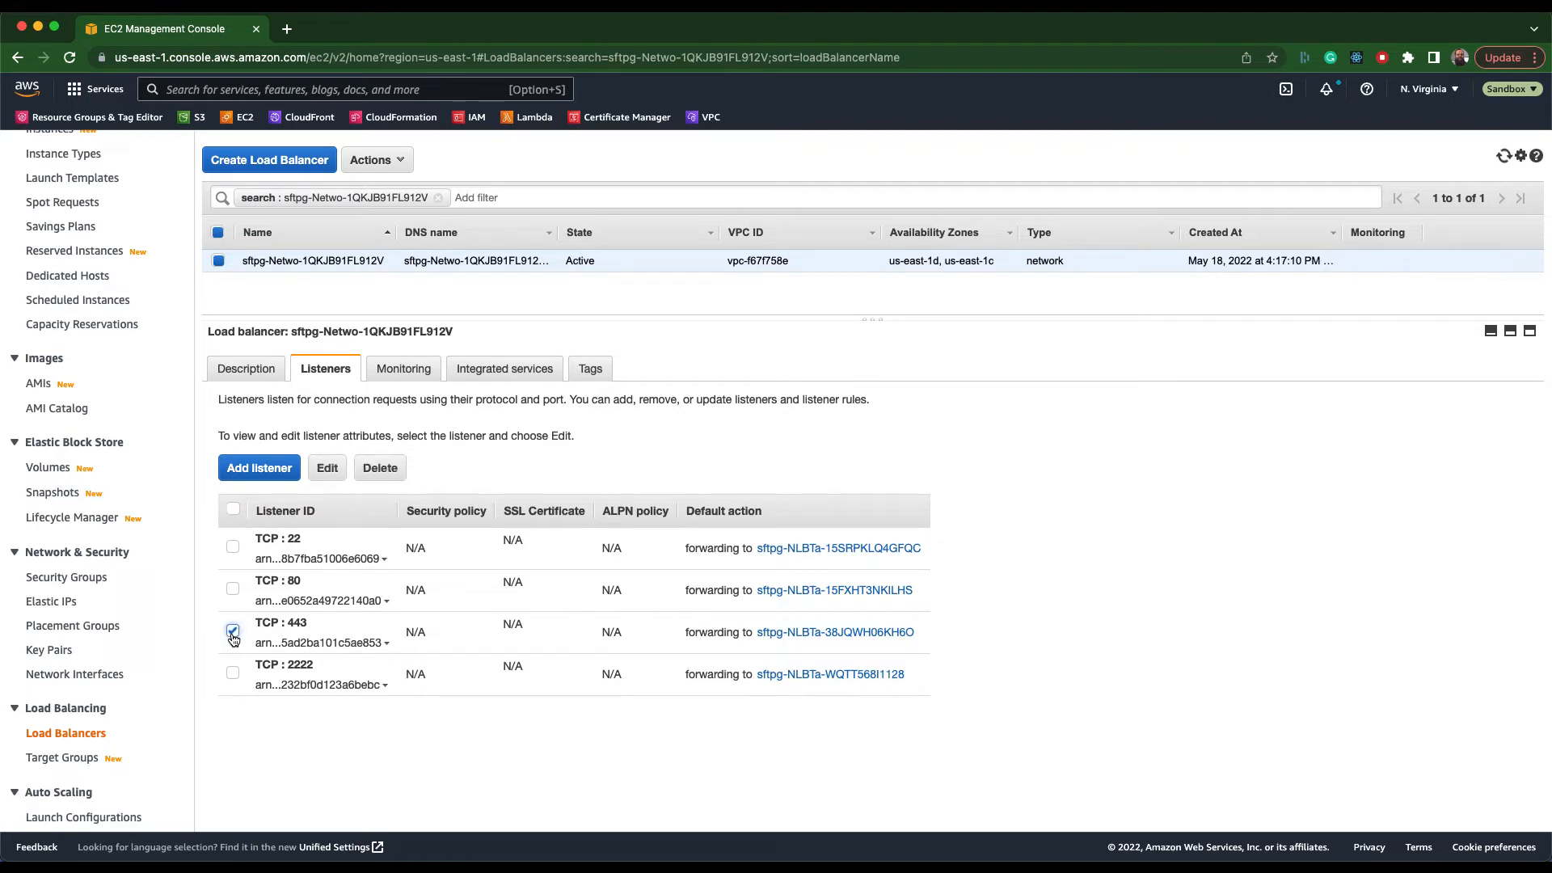
click(329, 468)
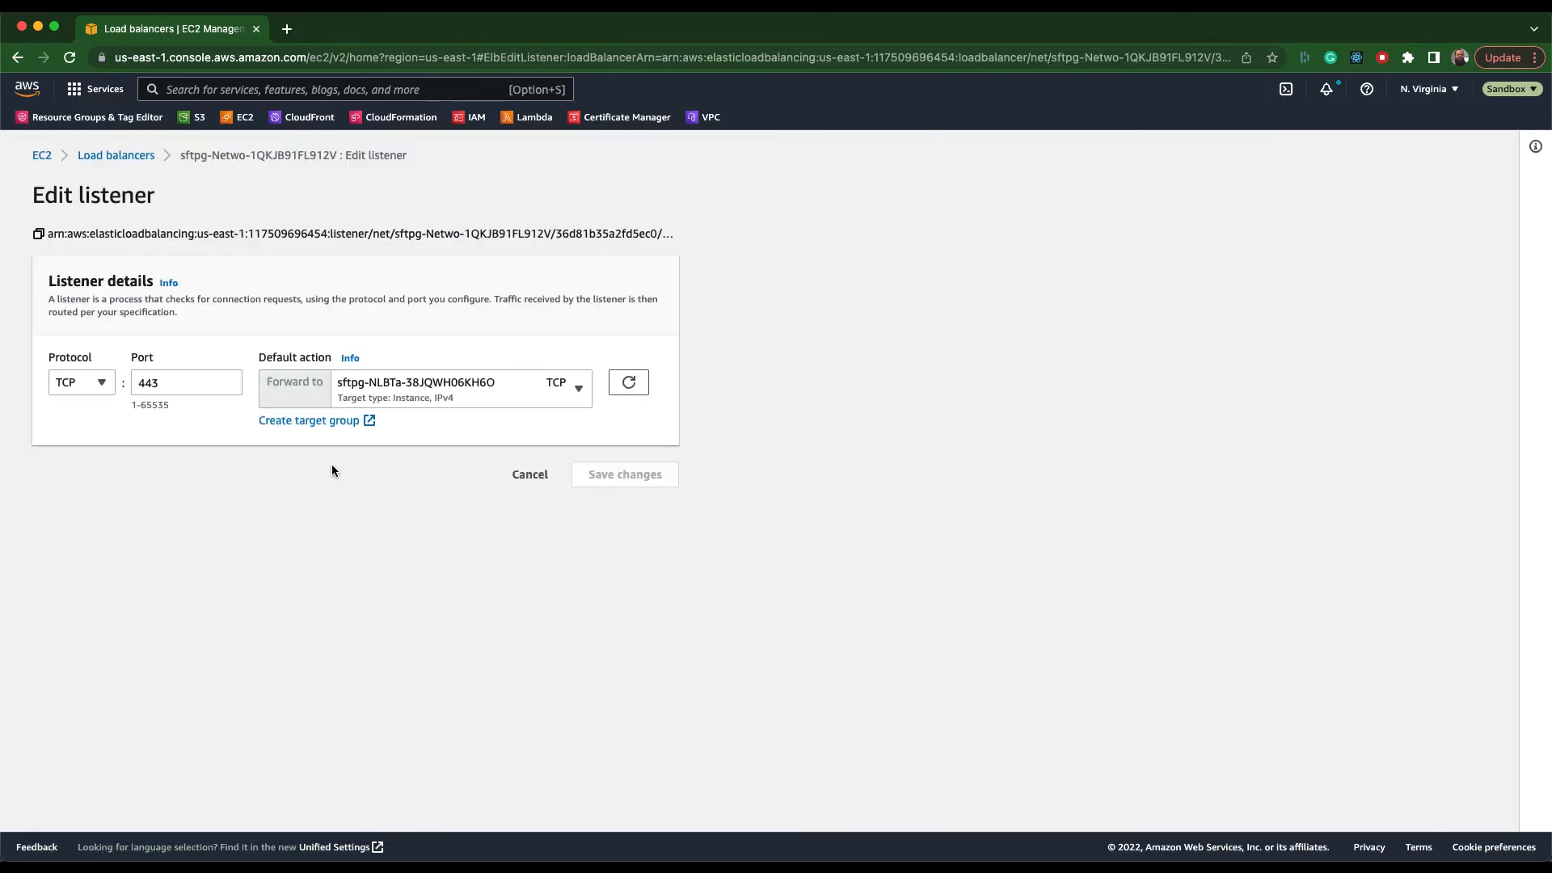
Start a new instance-type target group named acm-elb using TLS on port 443, and proceed to registering its targets.
click(292, 422)
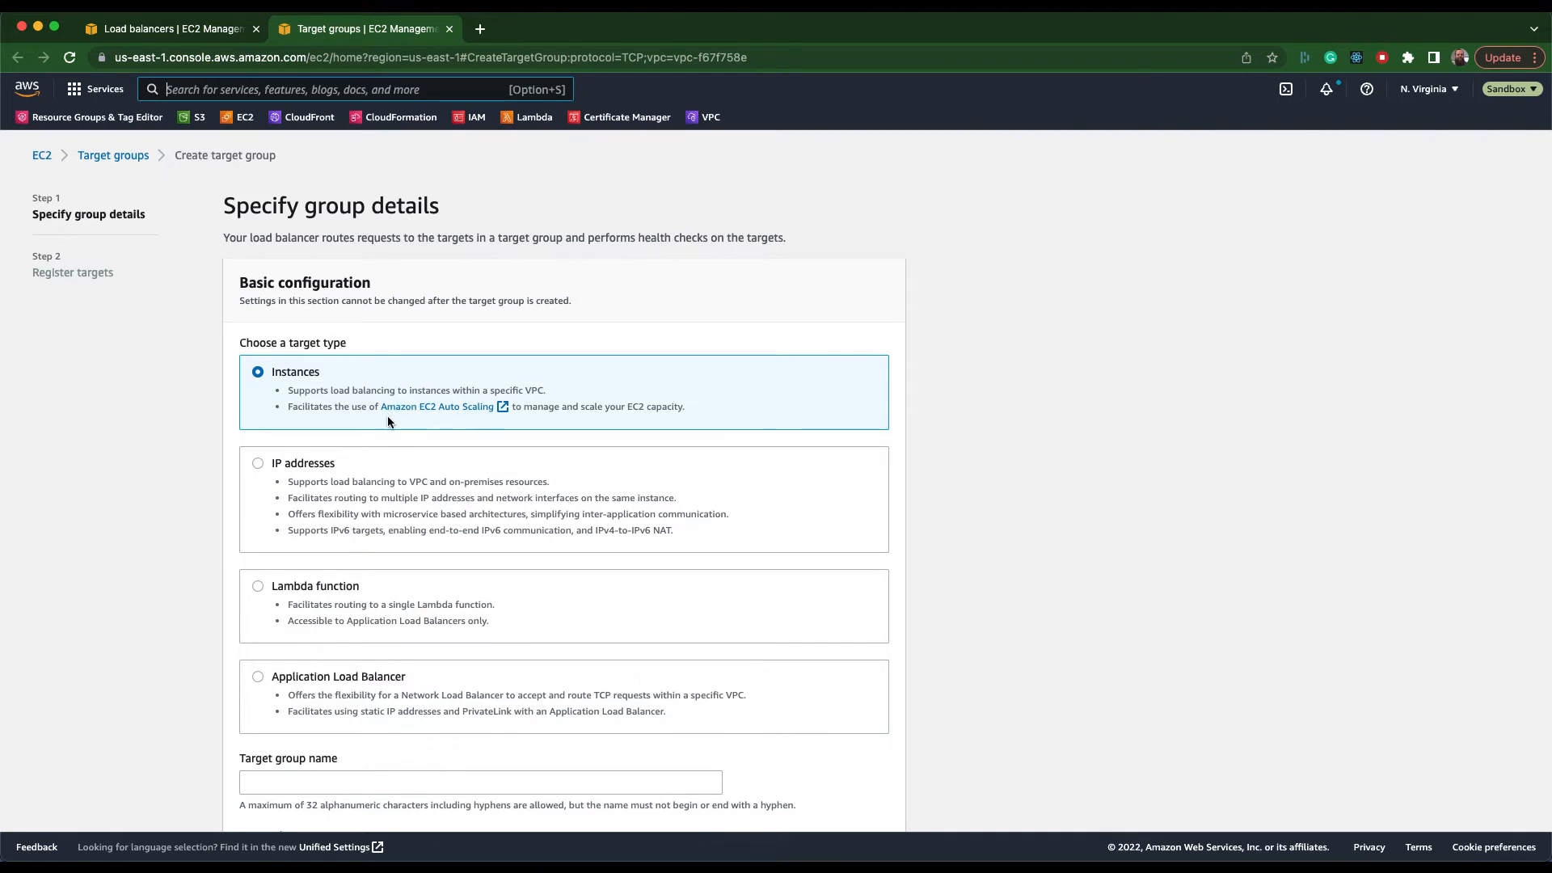
scroll(387, 421, down, 5)
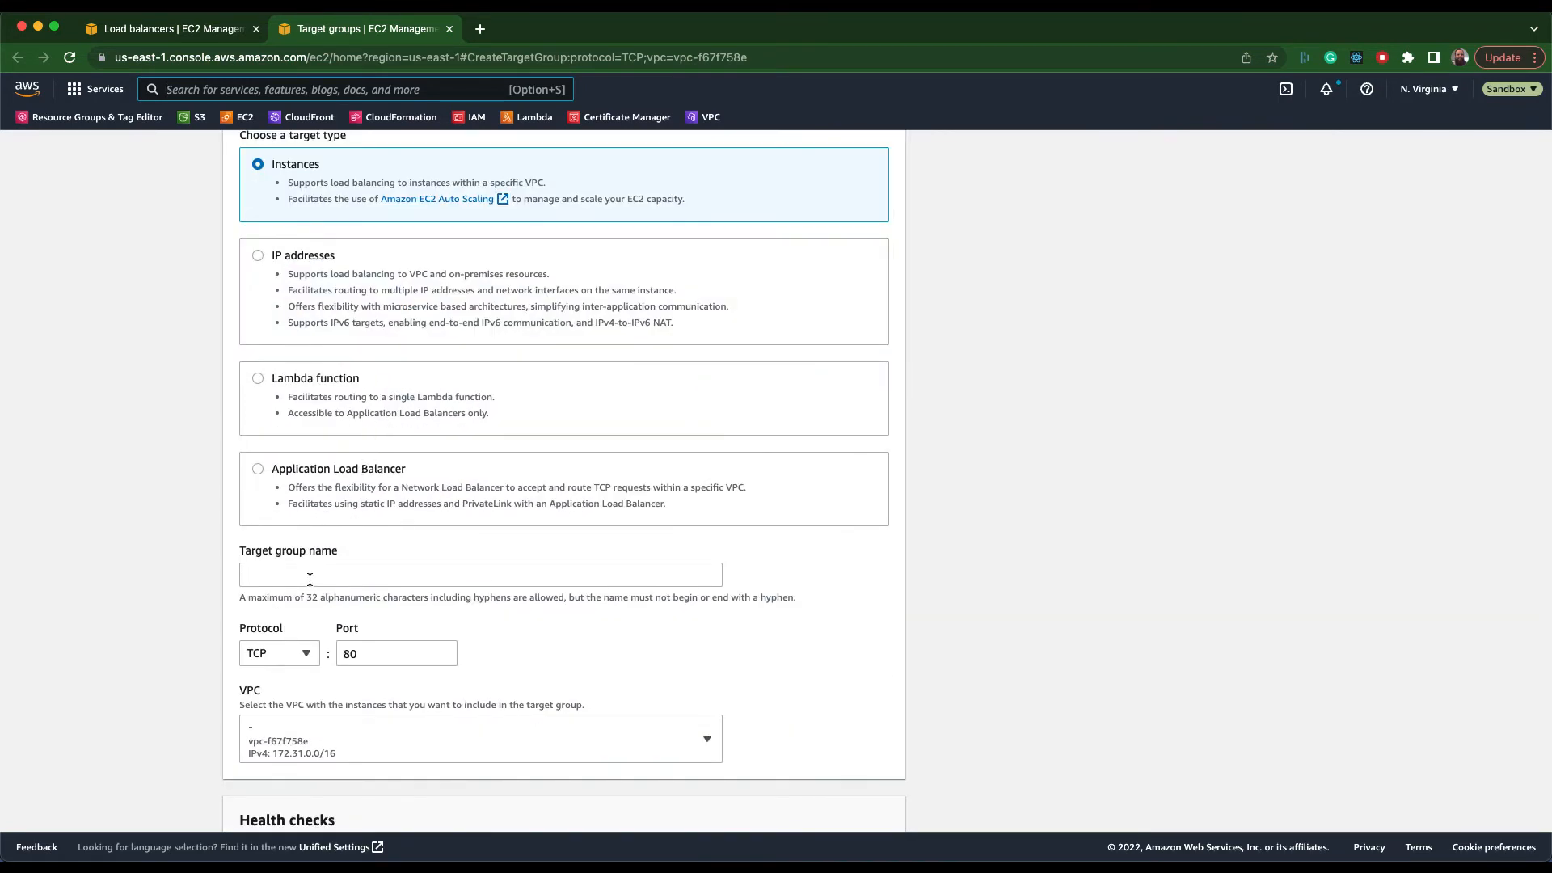
click(289, 579)
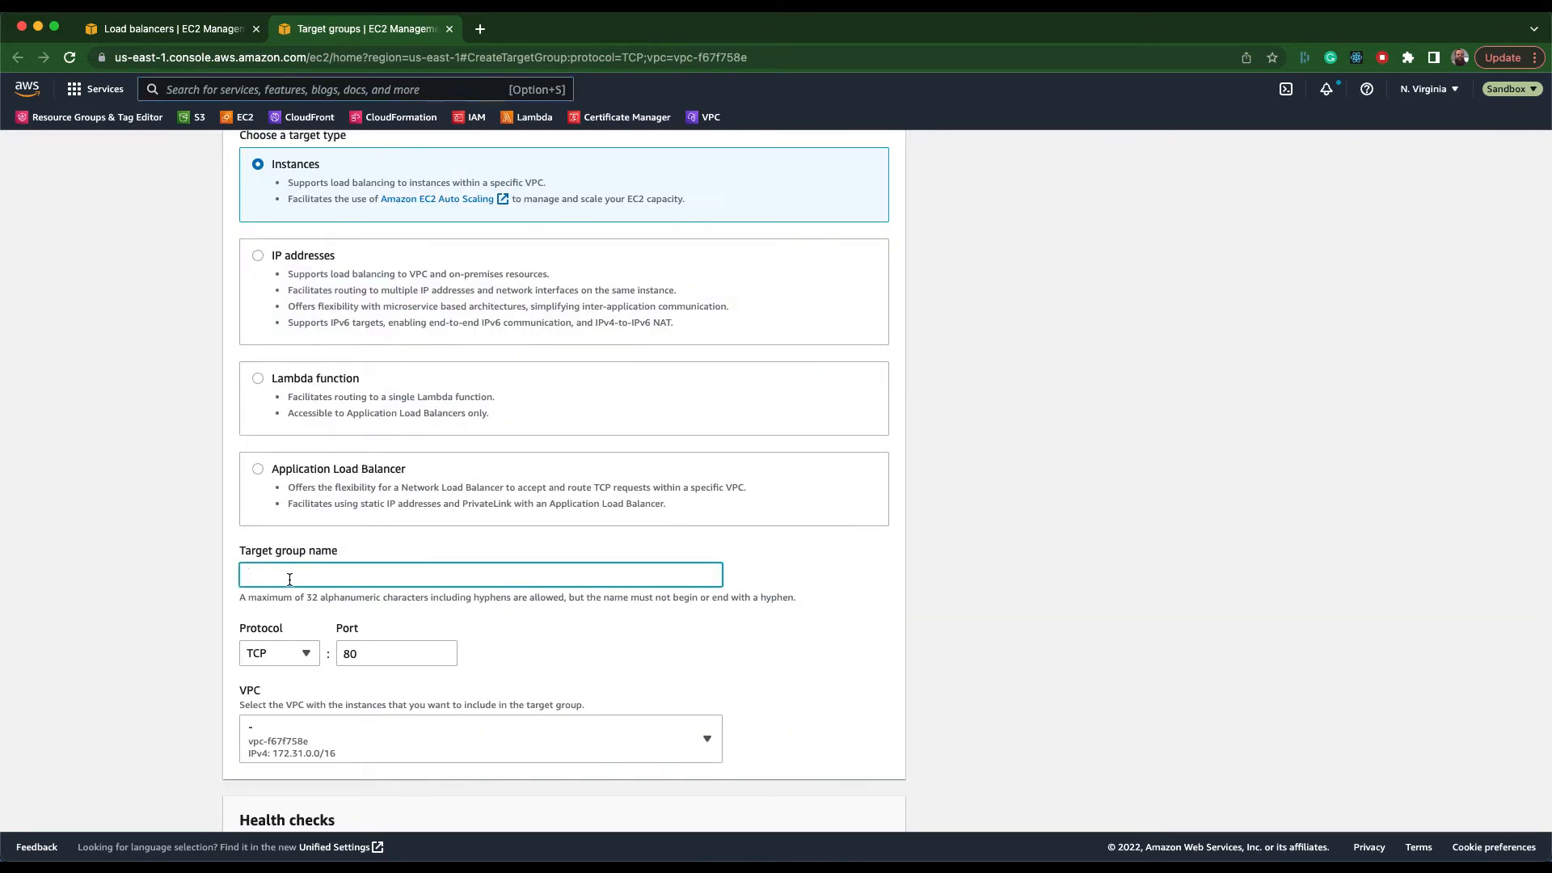
text(acm-elb)
click(305, 654)
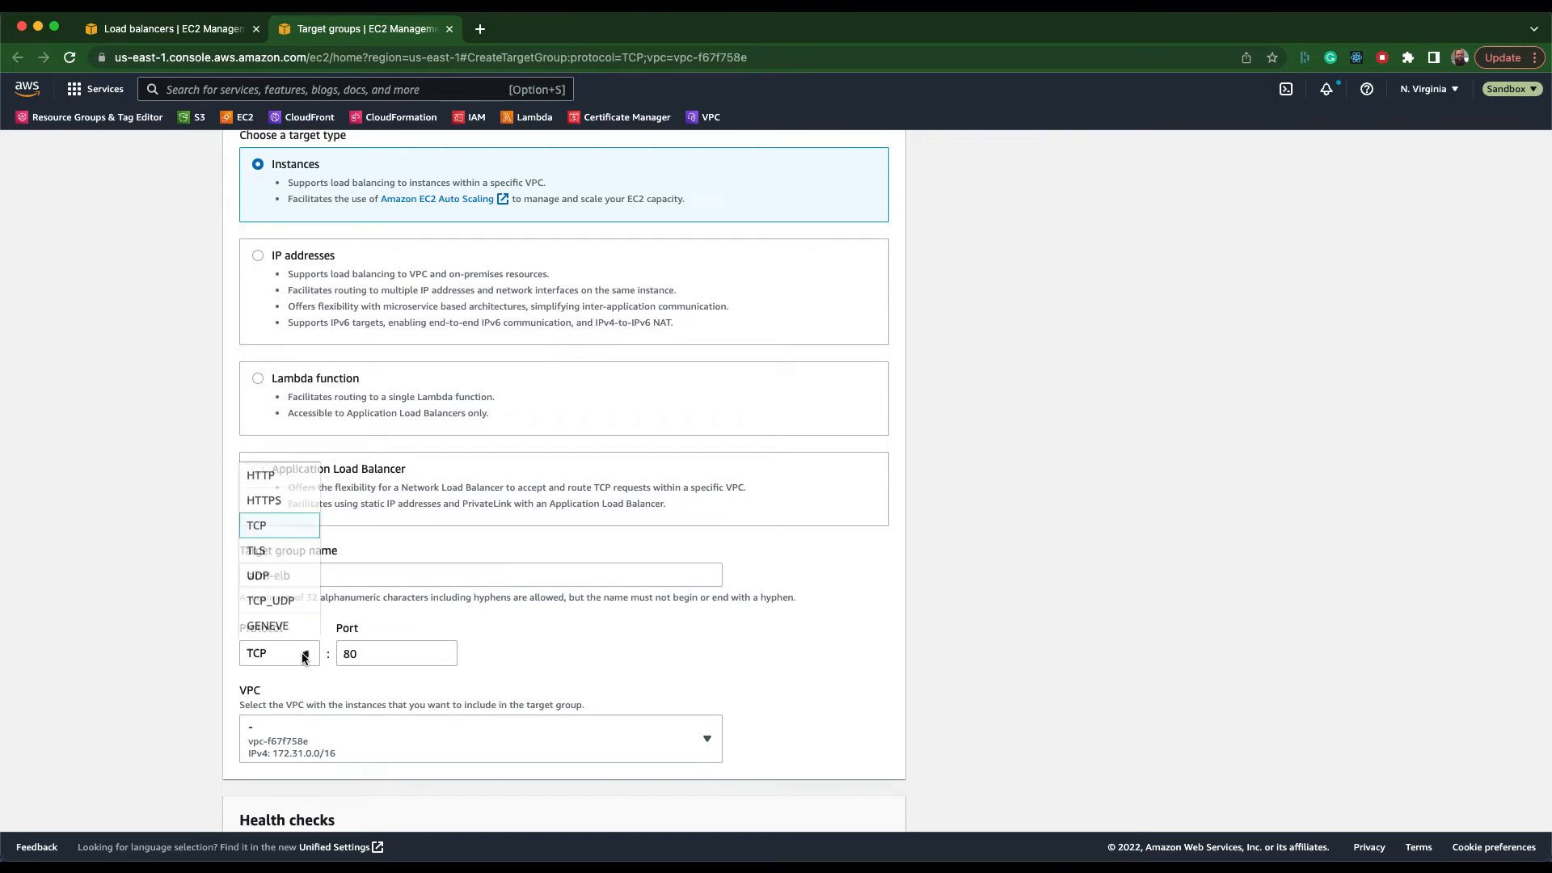
click(275, 562)
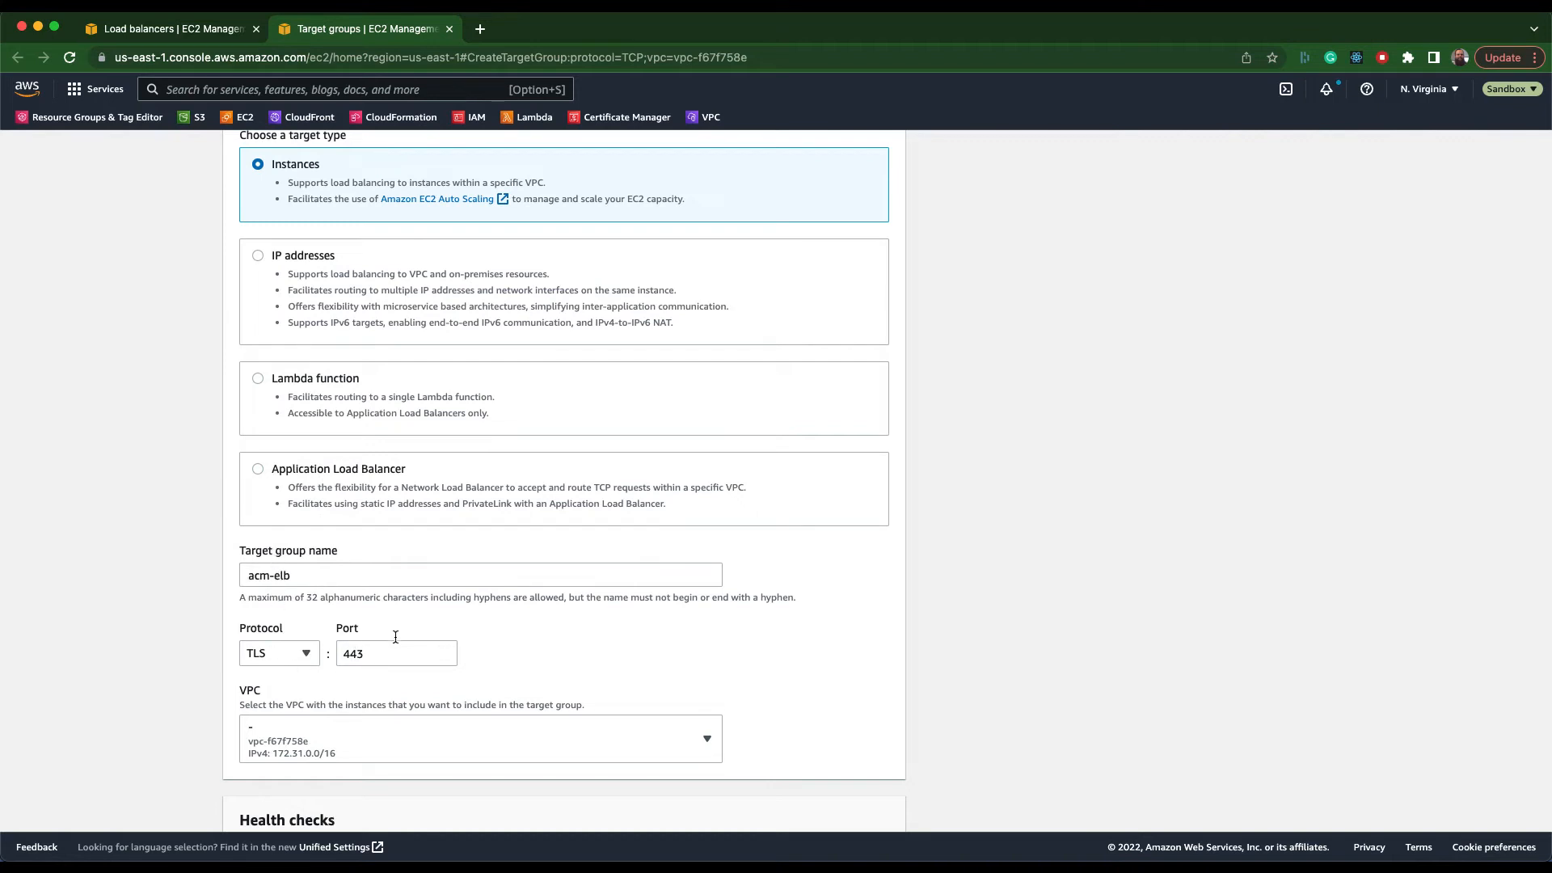
scroll(348, 666, down, 3)
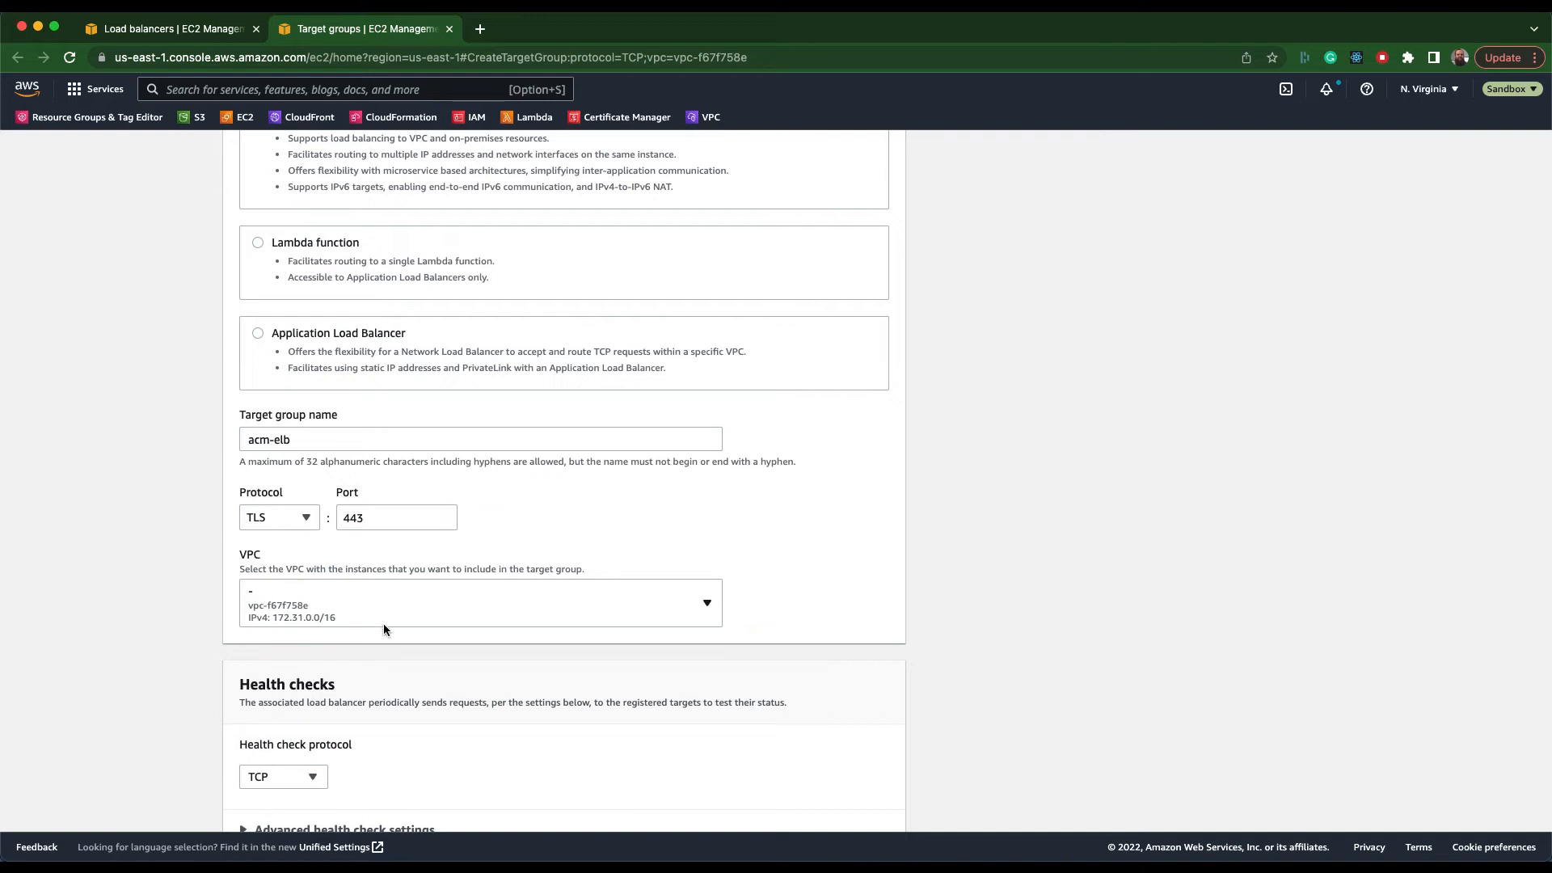
scroll(333, 690, down, 2)
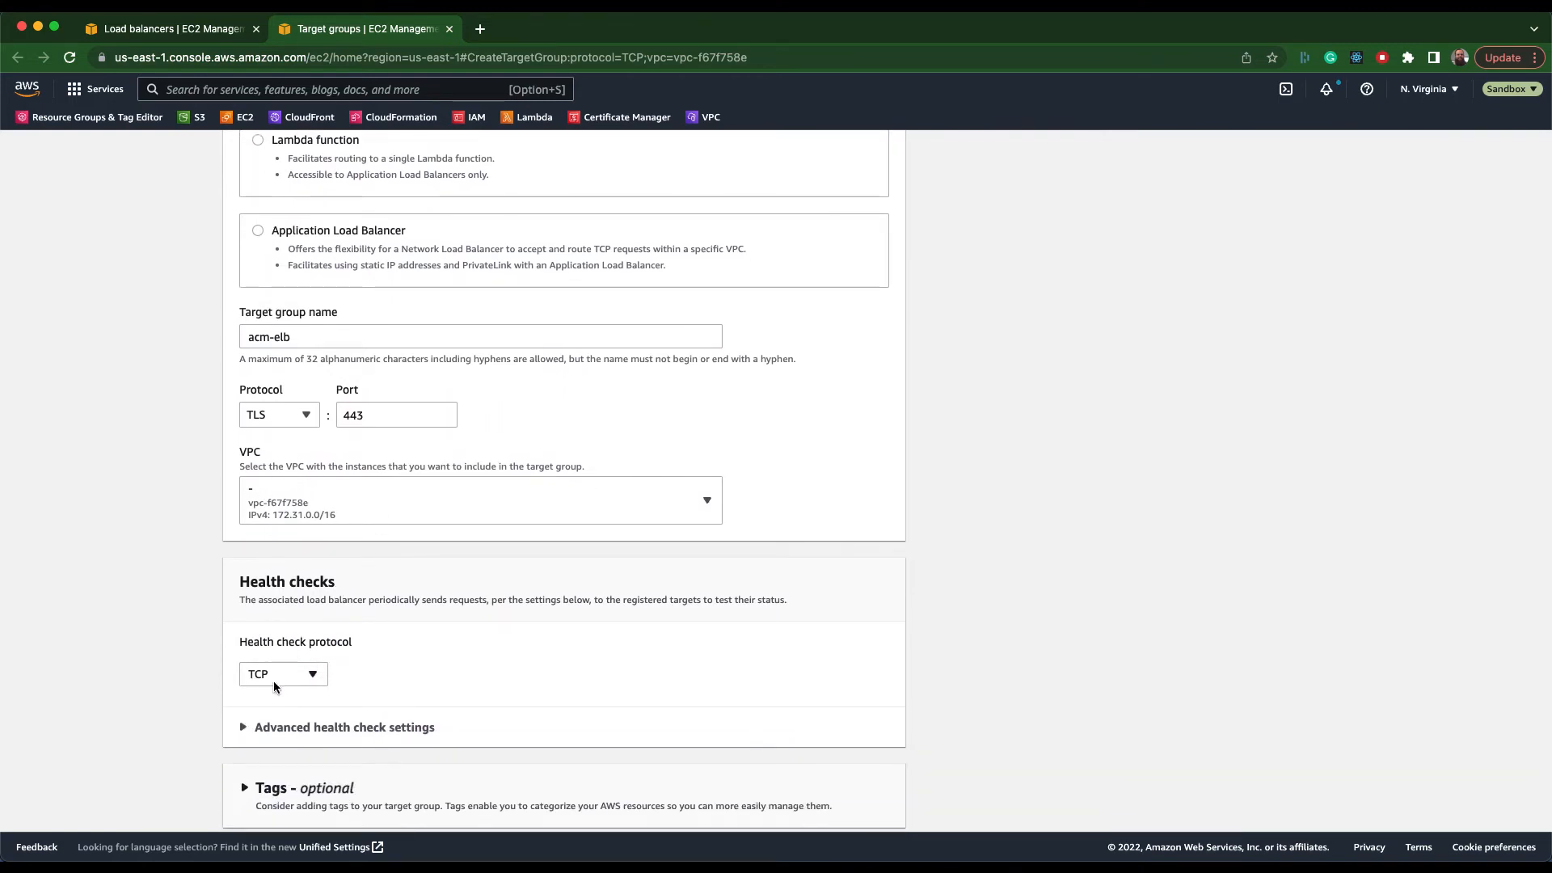
scroll(375, 681, down, 1)
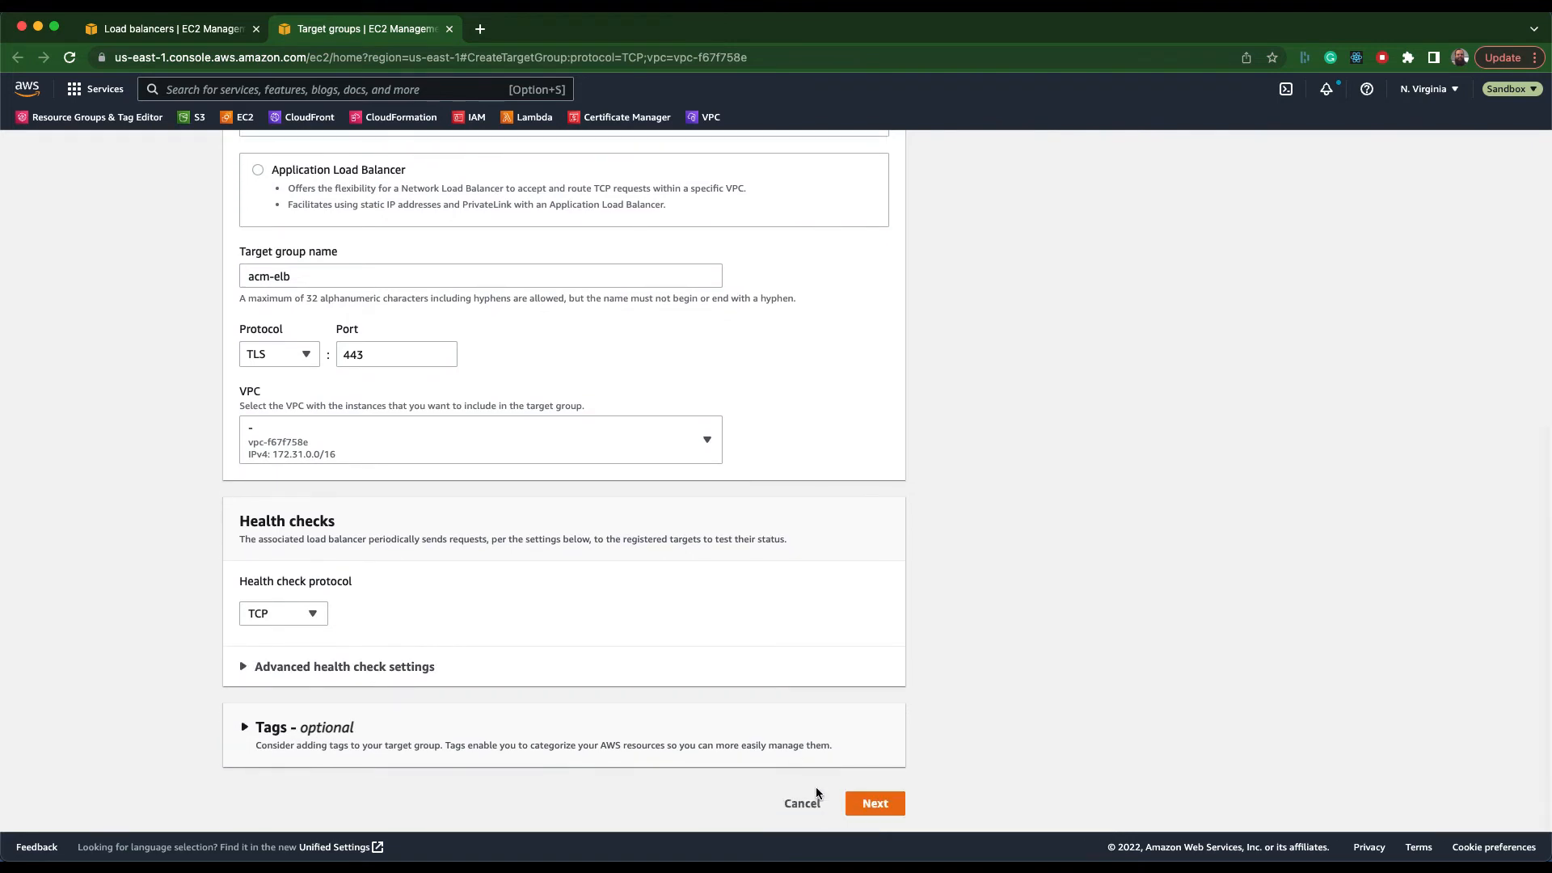
click(879, 804)
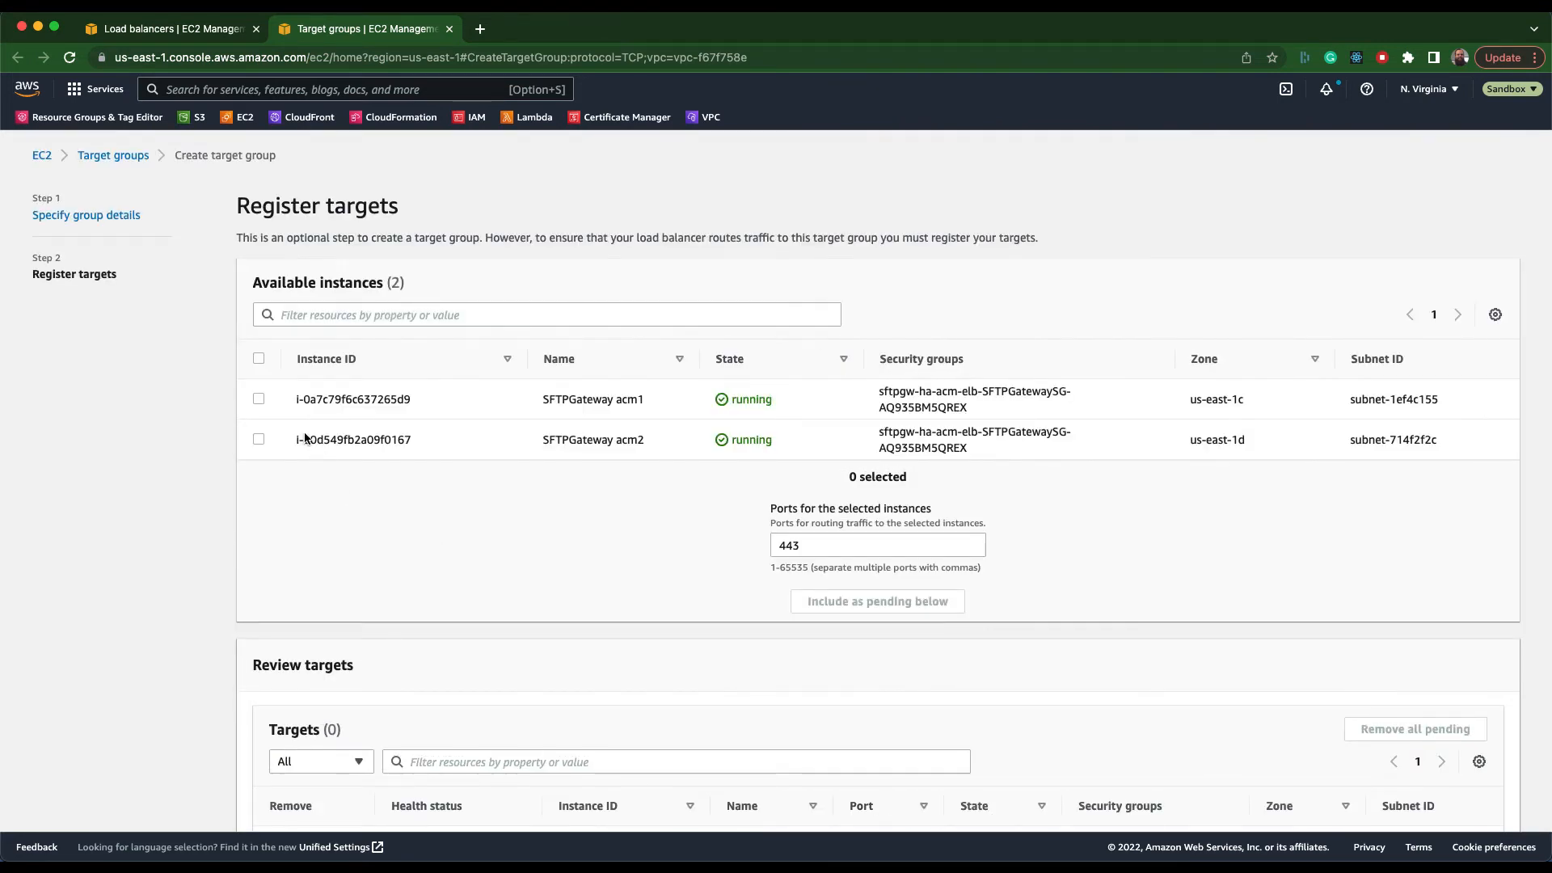
Include the SFTPGateway acm1 and acm2 instances as pending targets on port 443, and create the target group.
click(259, 359)
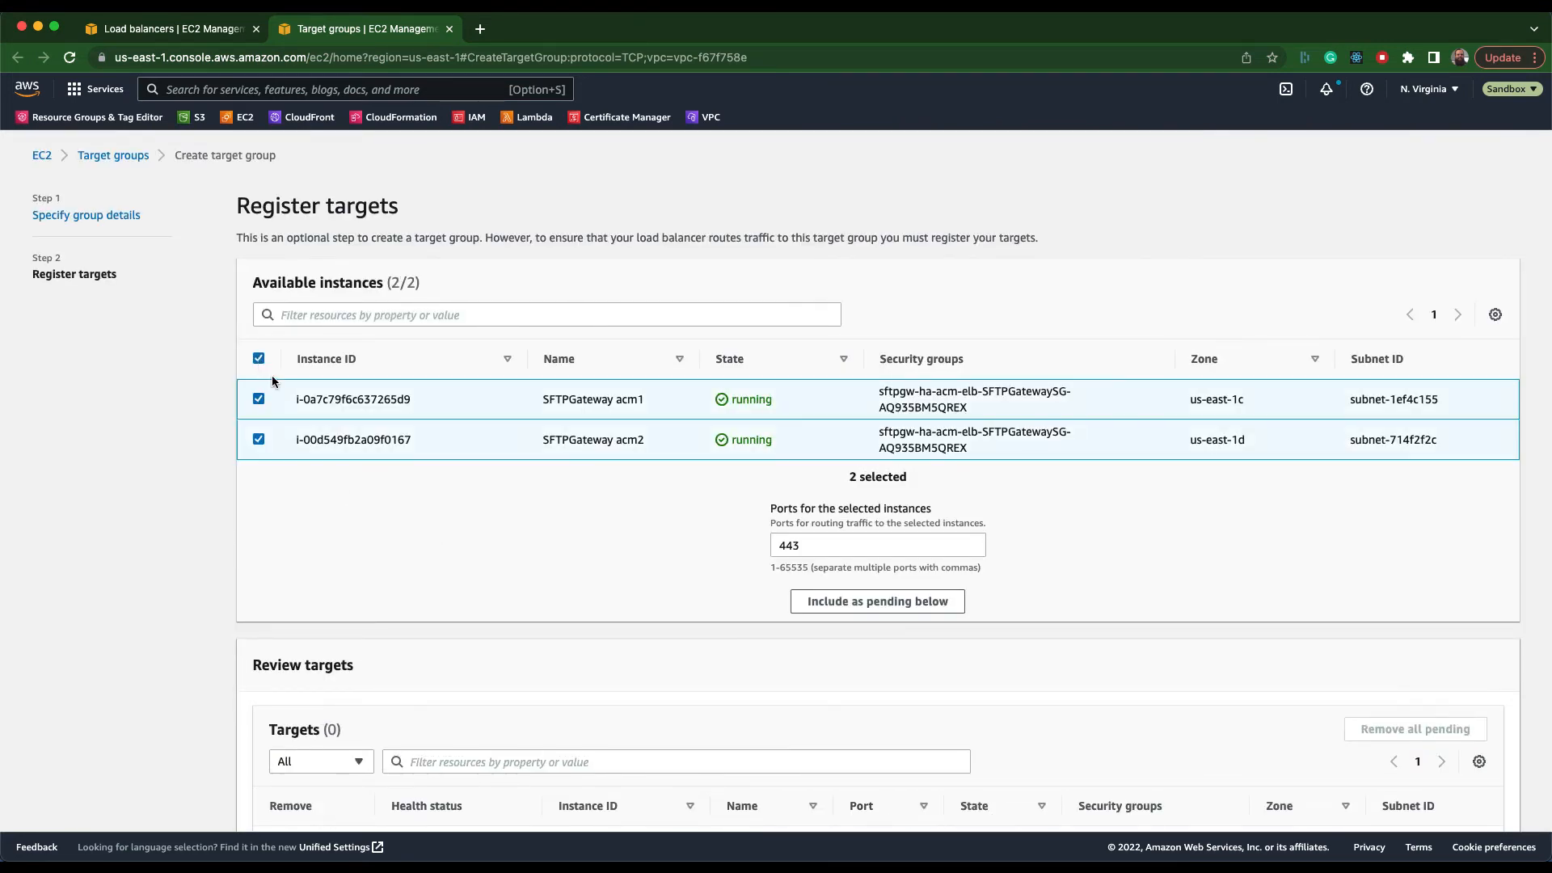
scroll(554, 555, down, 1)
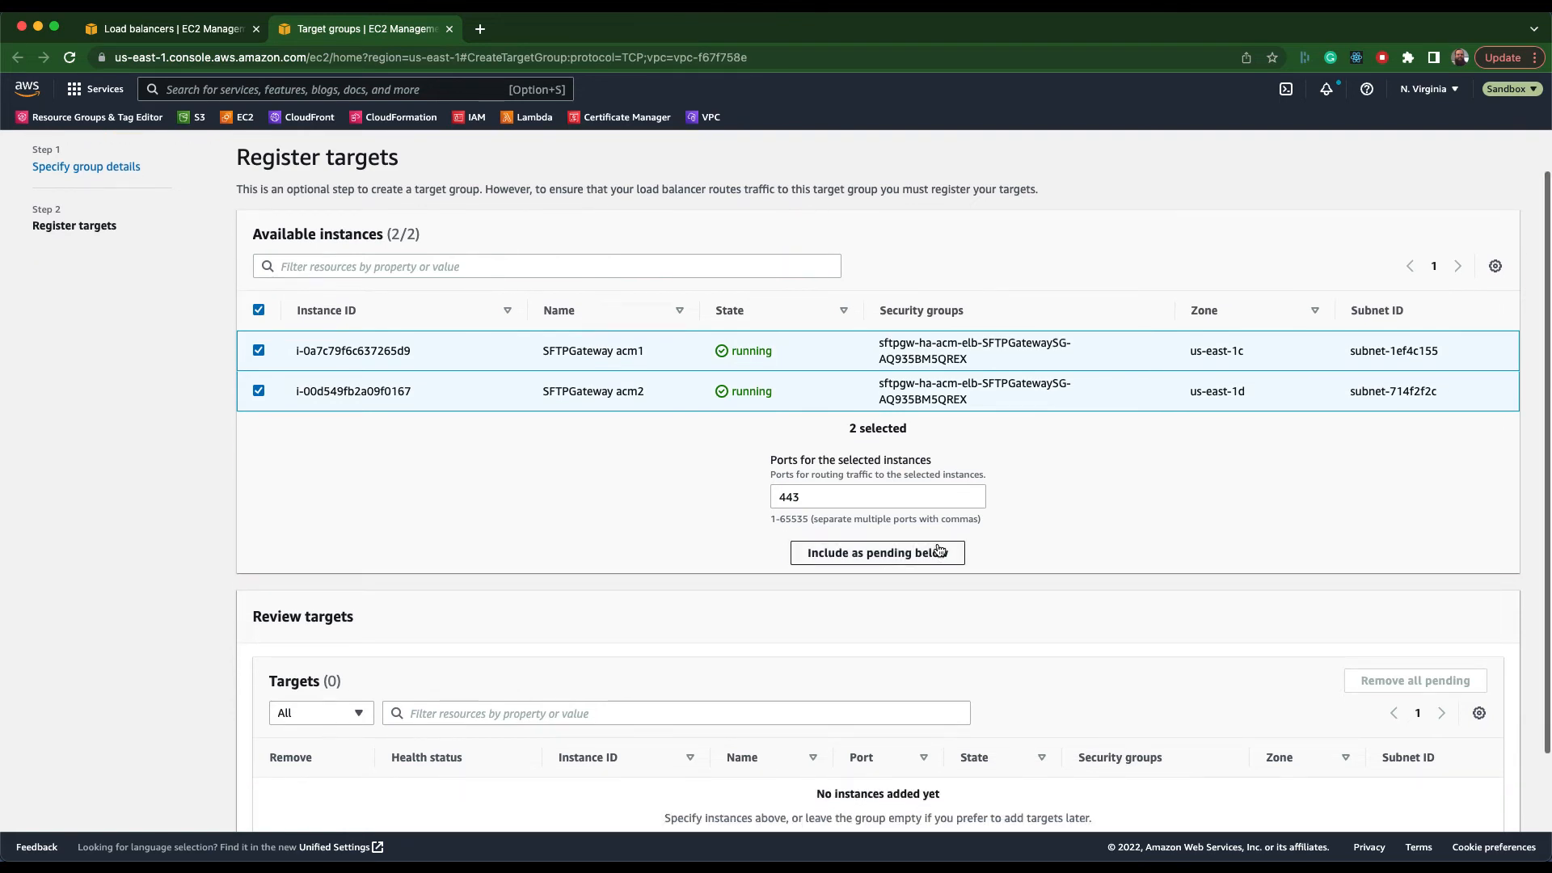
click(895, 561)
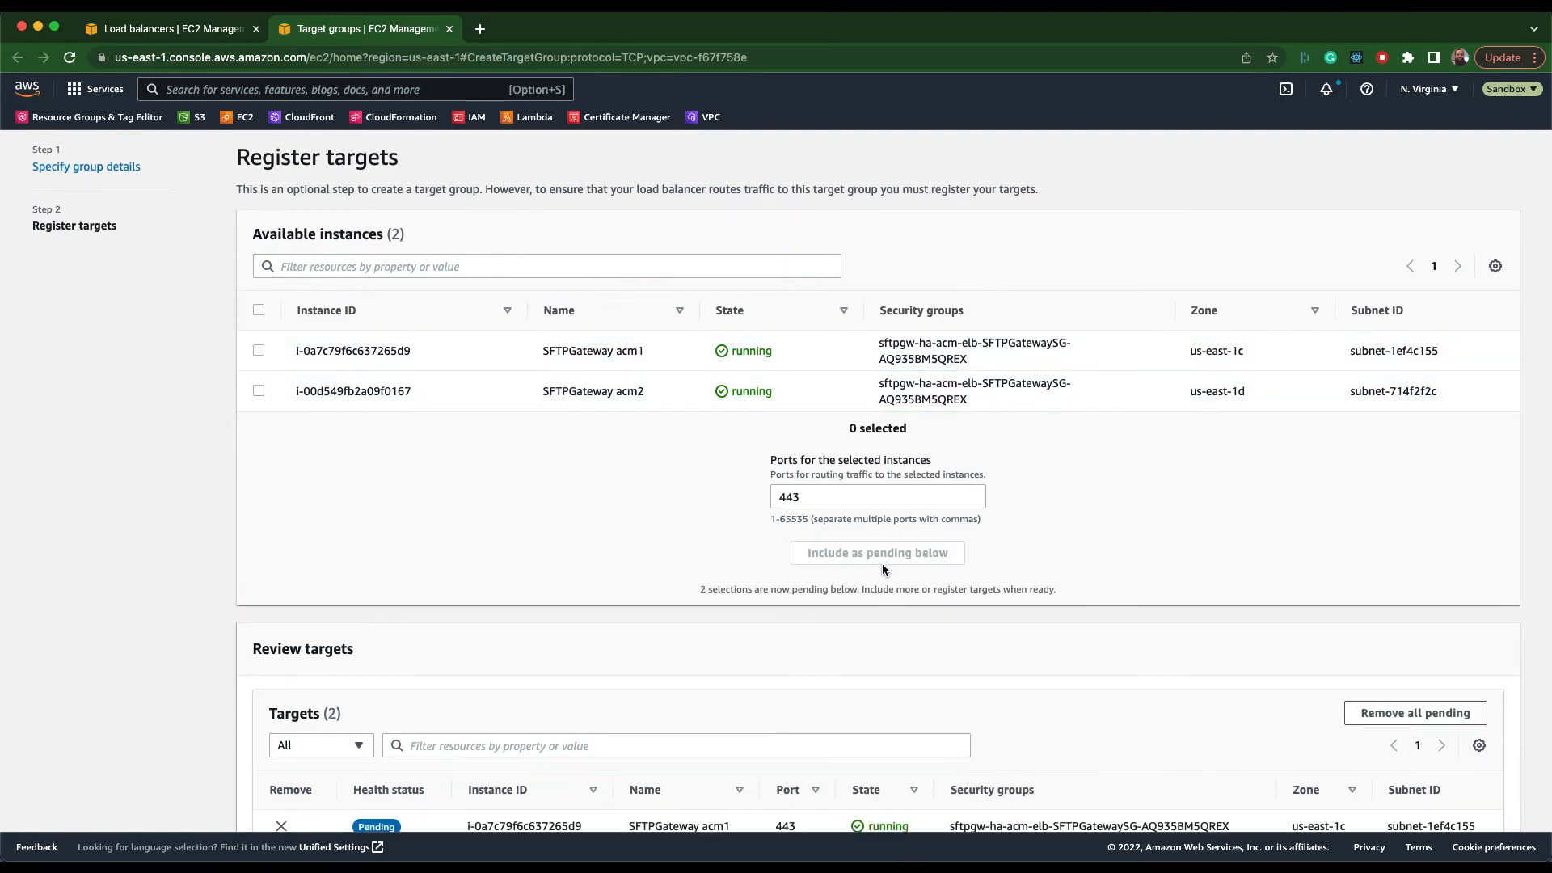
scroll(881, 565, down, 1)
scroll(881, 570, down, 1)
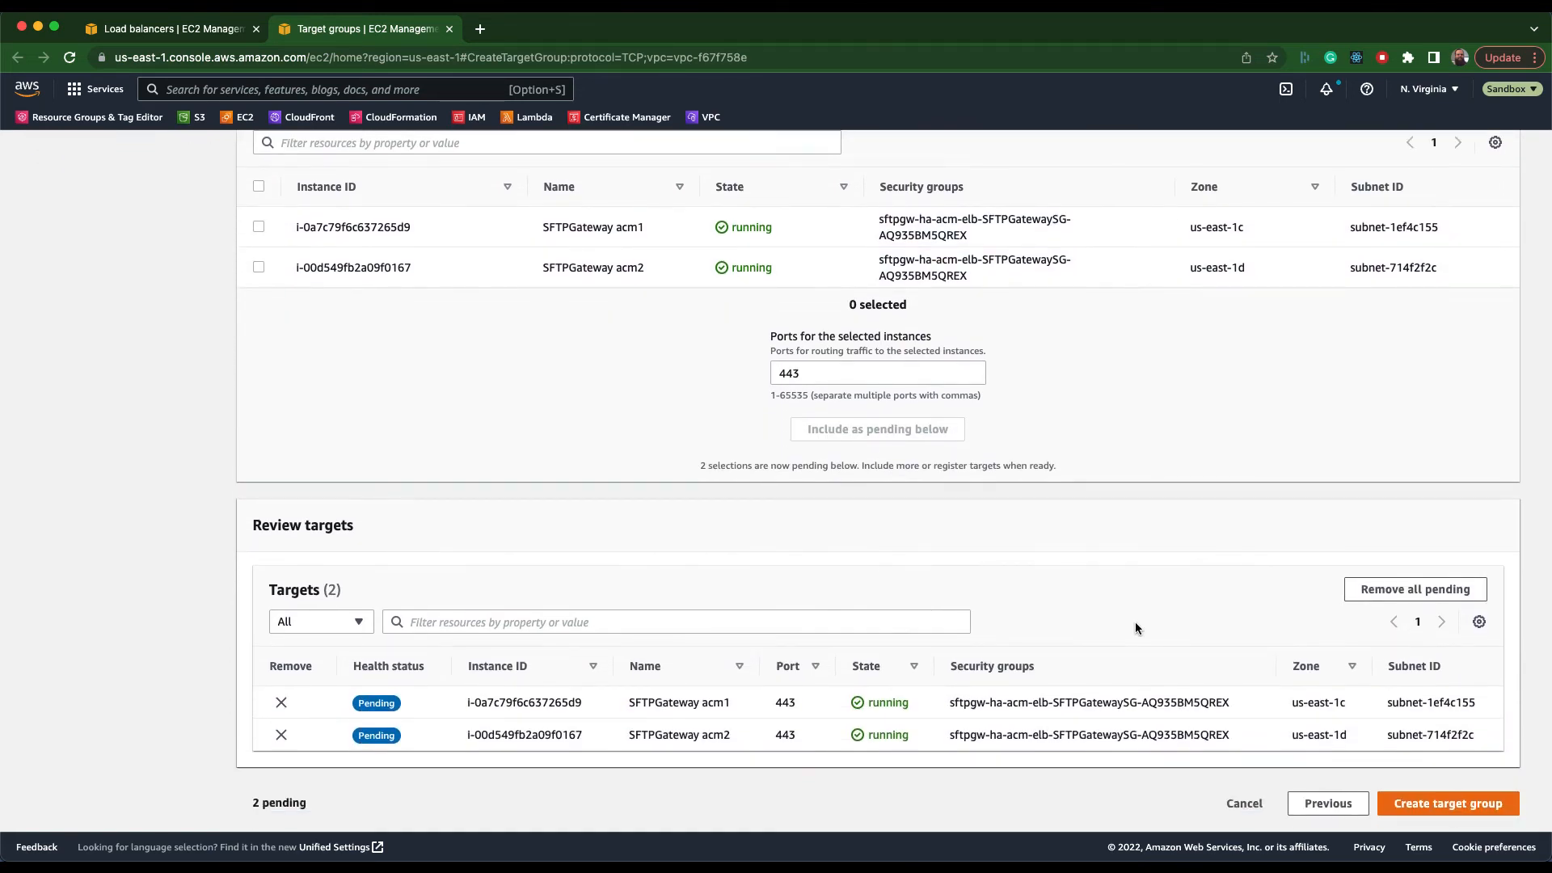
click(1410, 804)
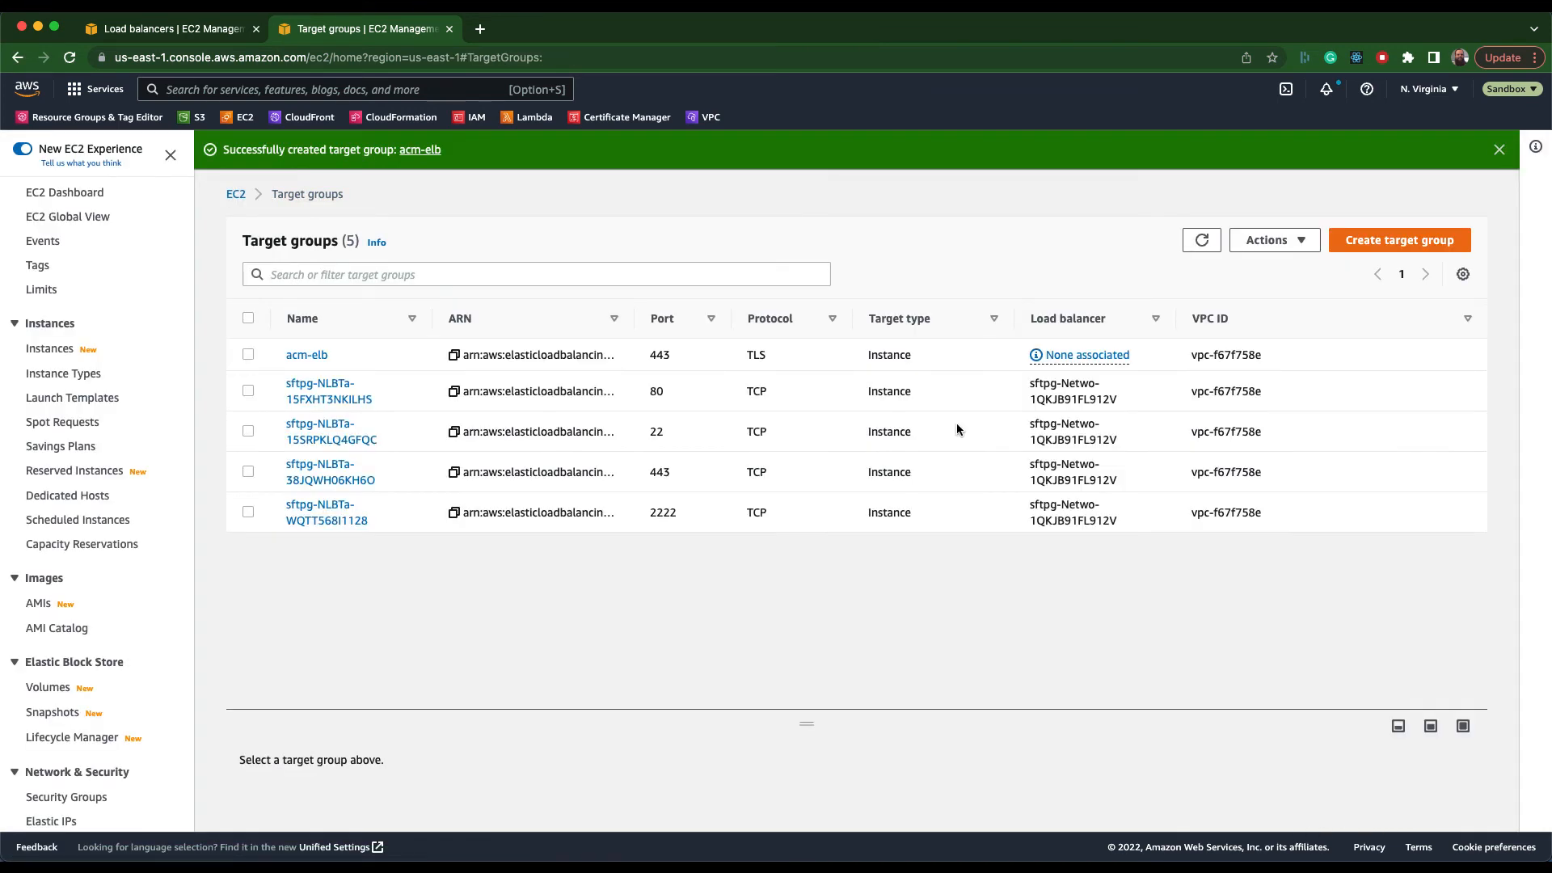
Back in the load balancer's listener edit form, set the protocol to TLS and forward to the acm-elb target group.
click(173, 31)
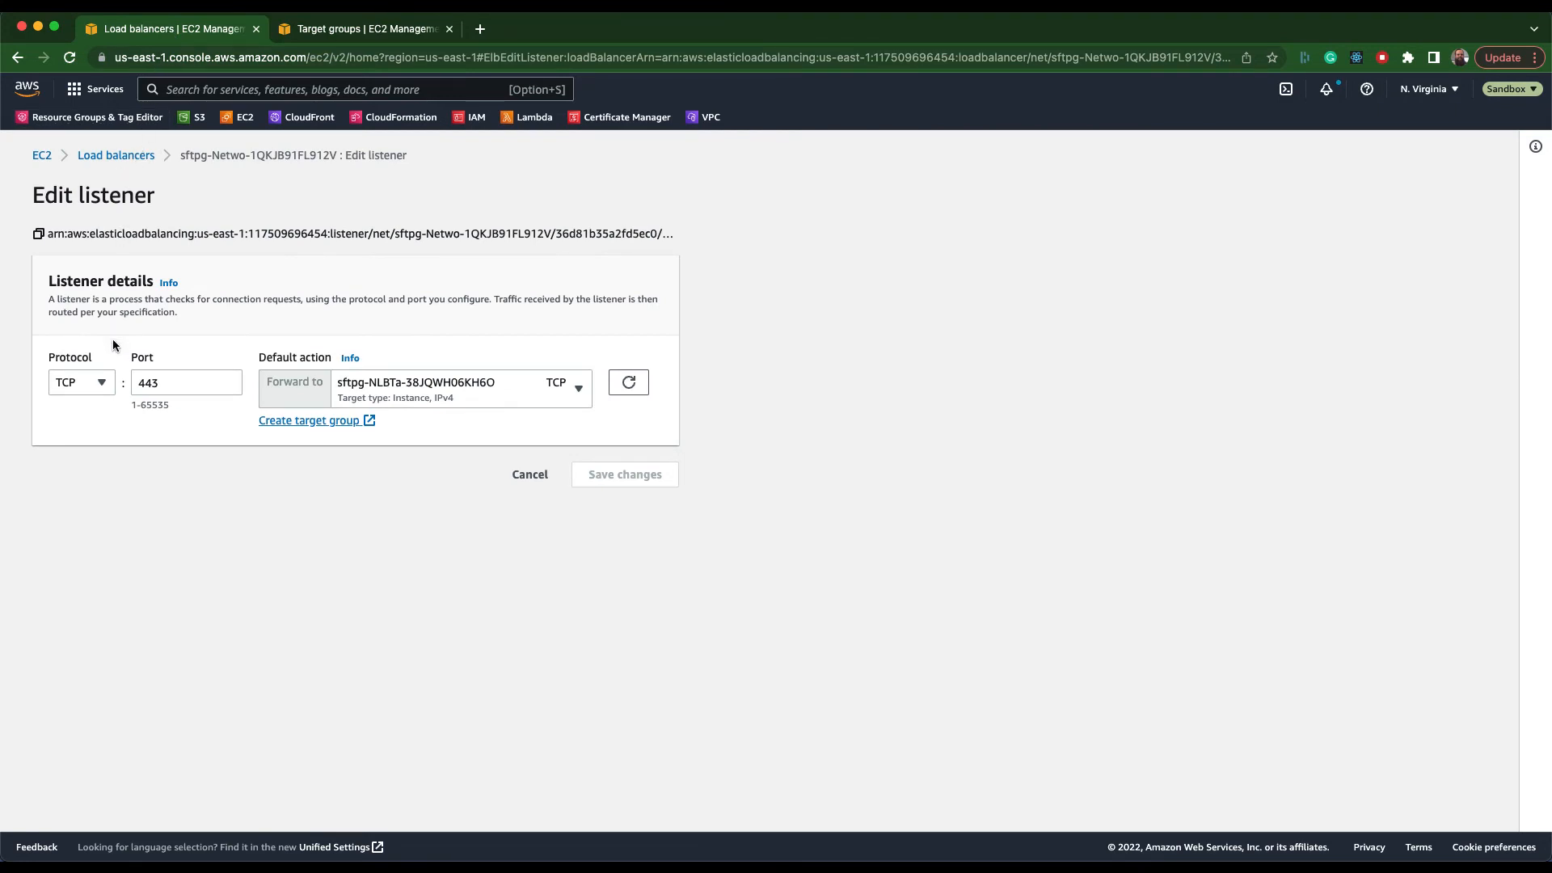
click(110, 381)
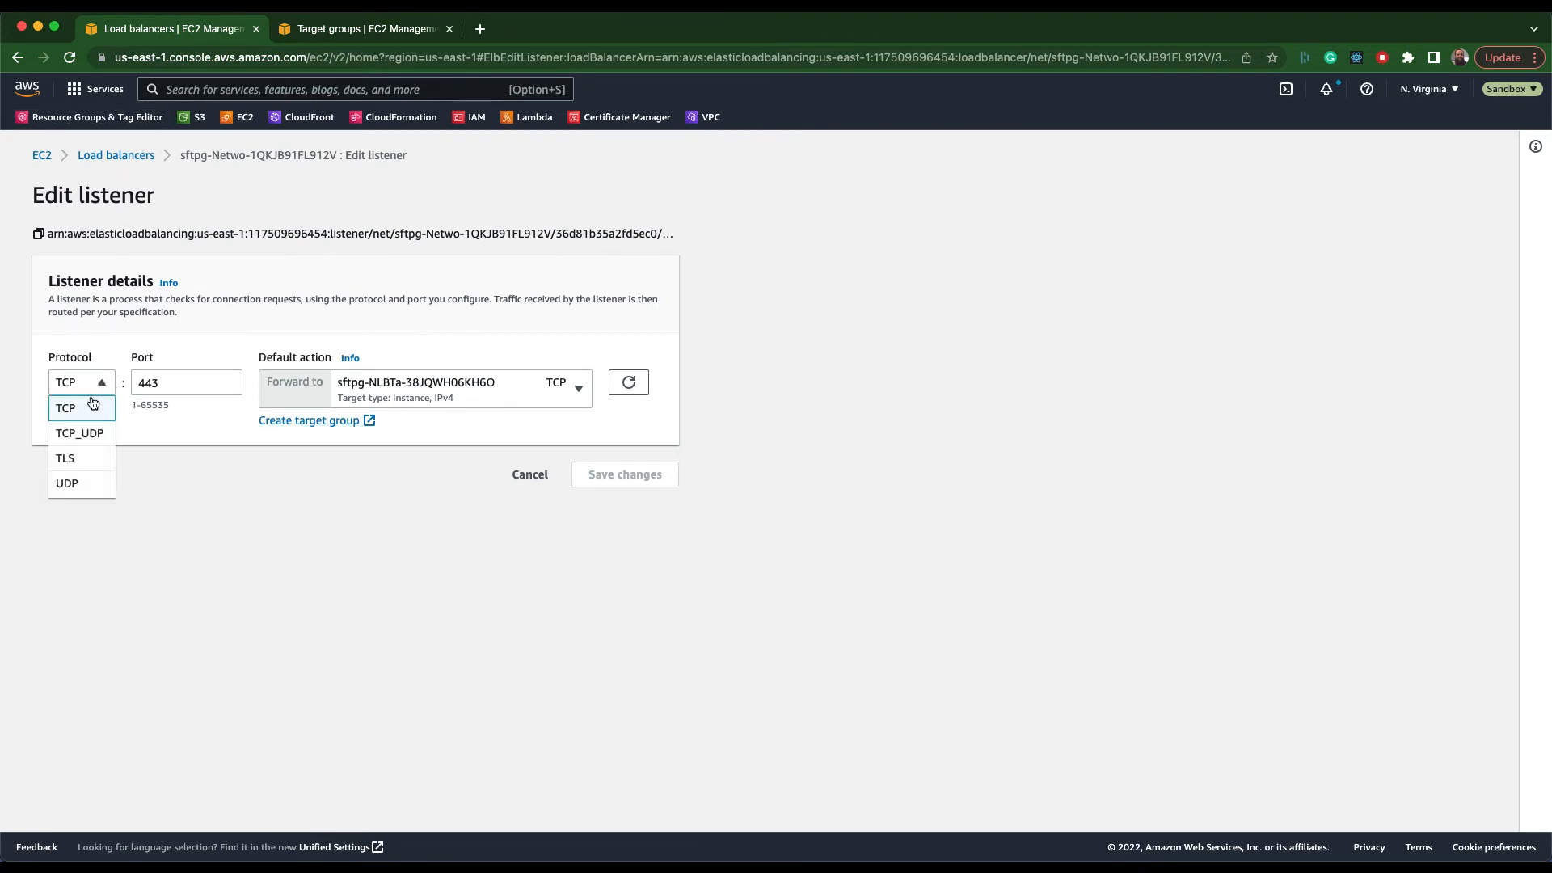
click(74, 462)
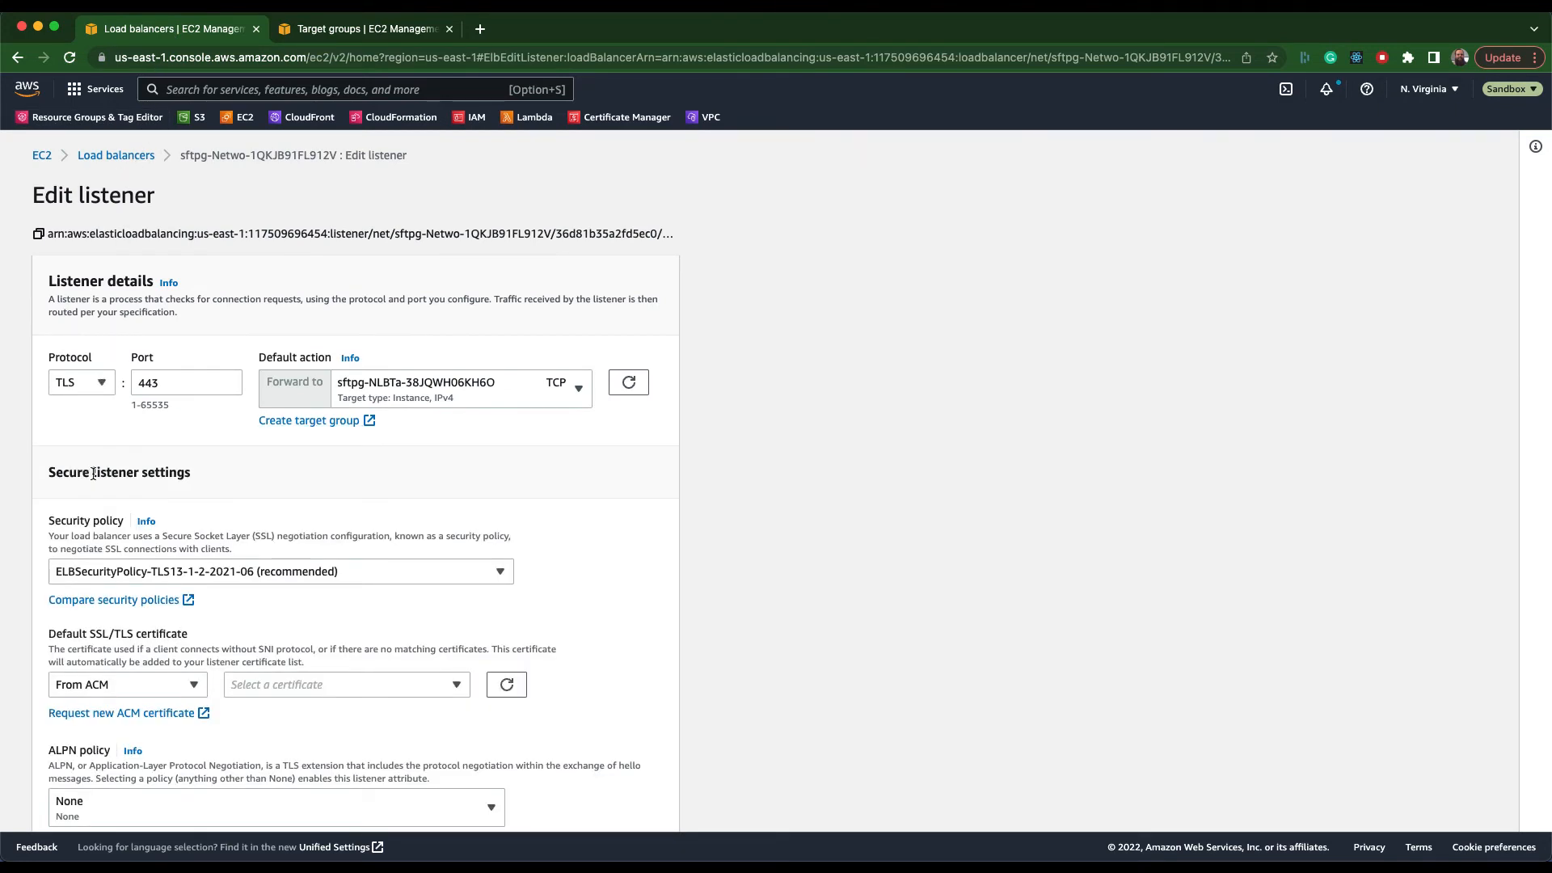
click(627, 385)
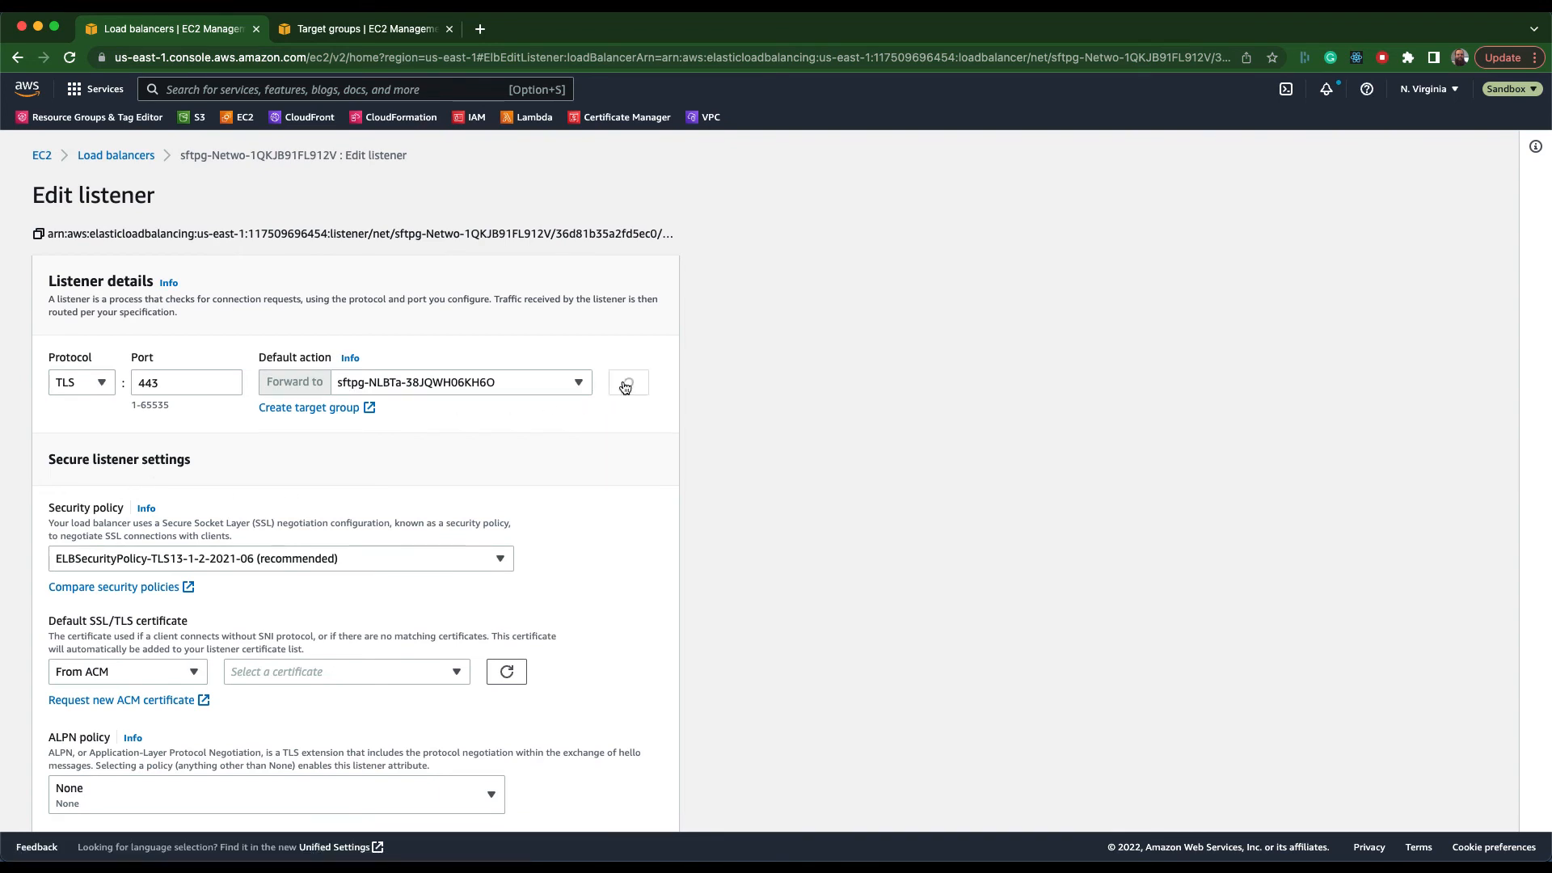
click(565, 390)
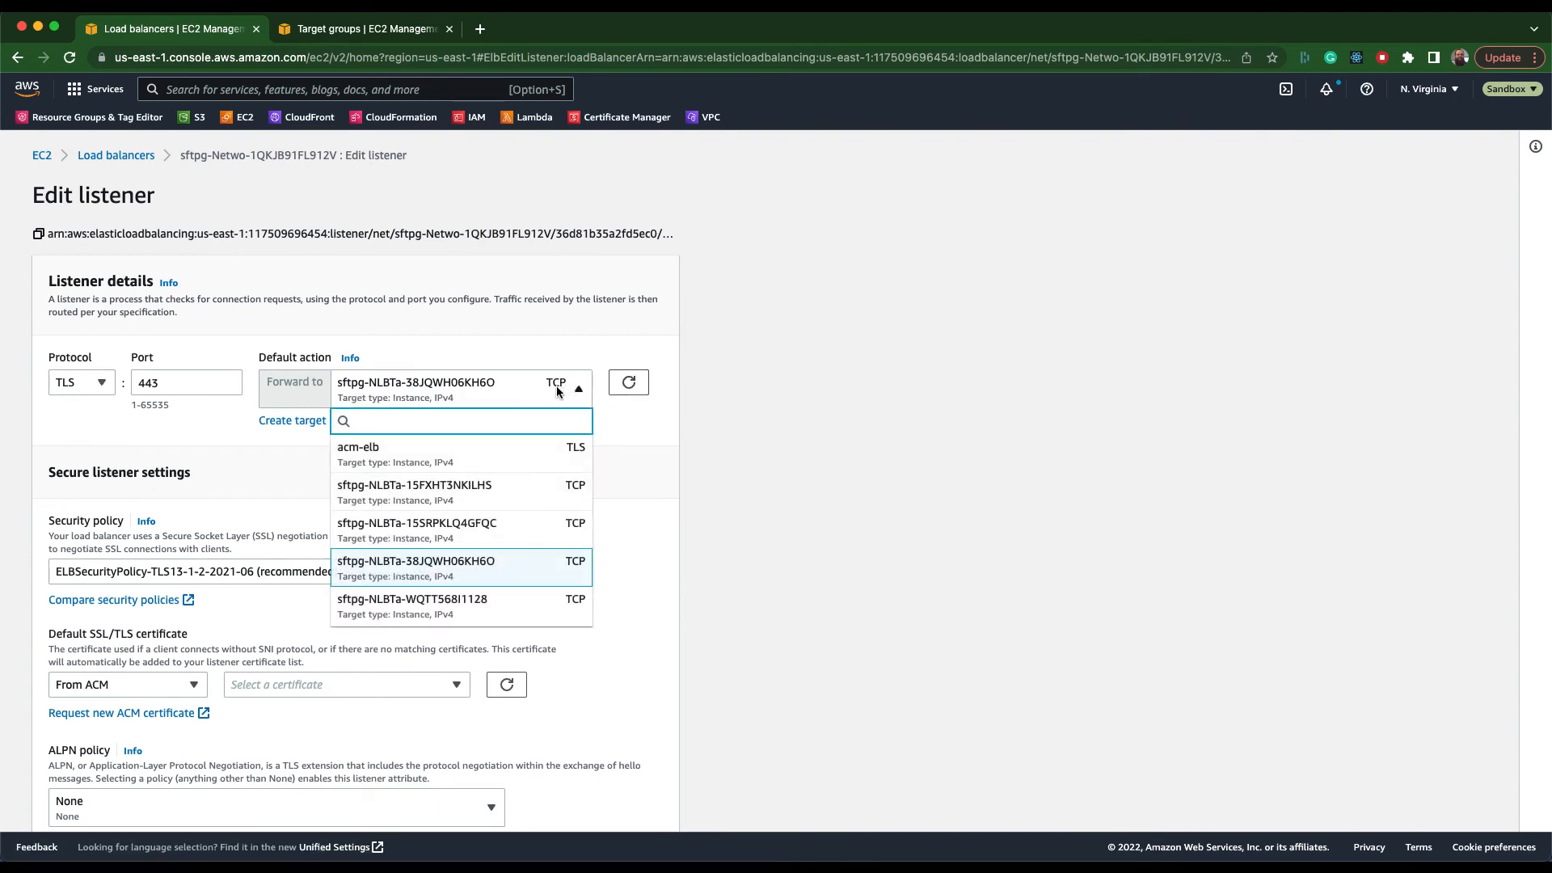
click(406, 457)
Choose the ACM certificate acm-elb-video.sftpgw.cloud as the listener's default, save the changes, and return to the load balancer's listeners.
scroll(406, 469, down, 2)
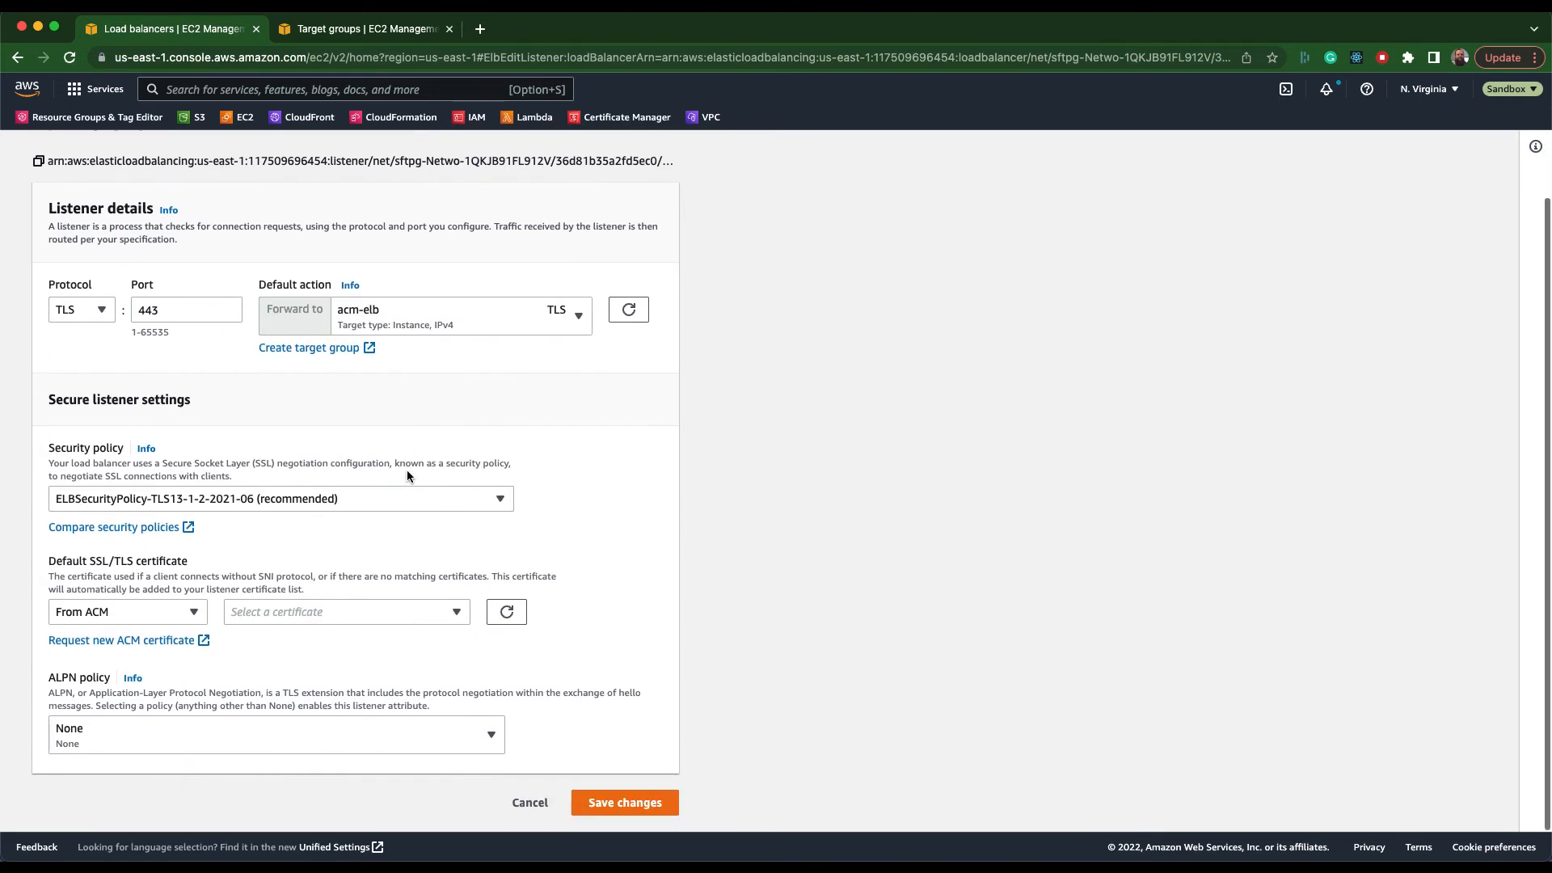
click(259, 611)
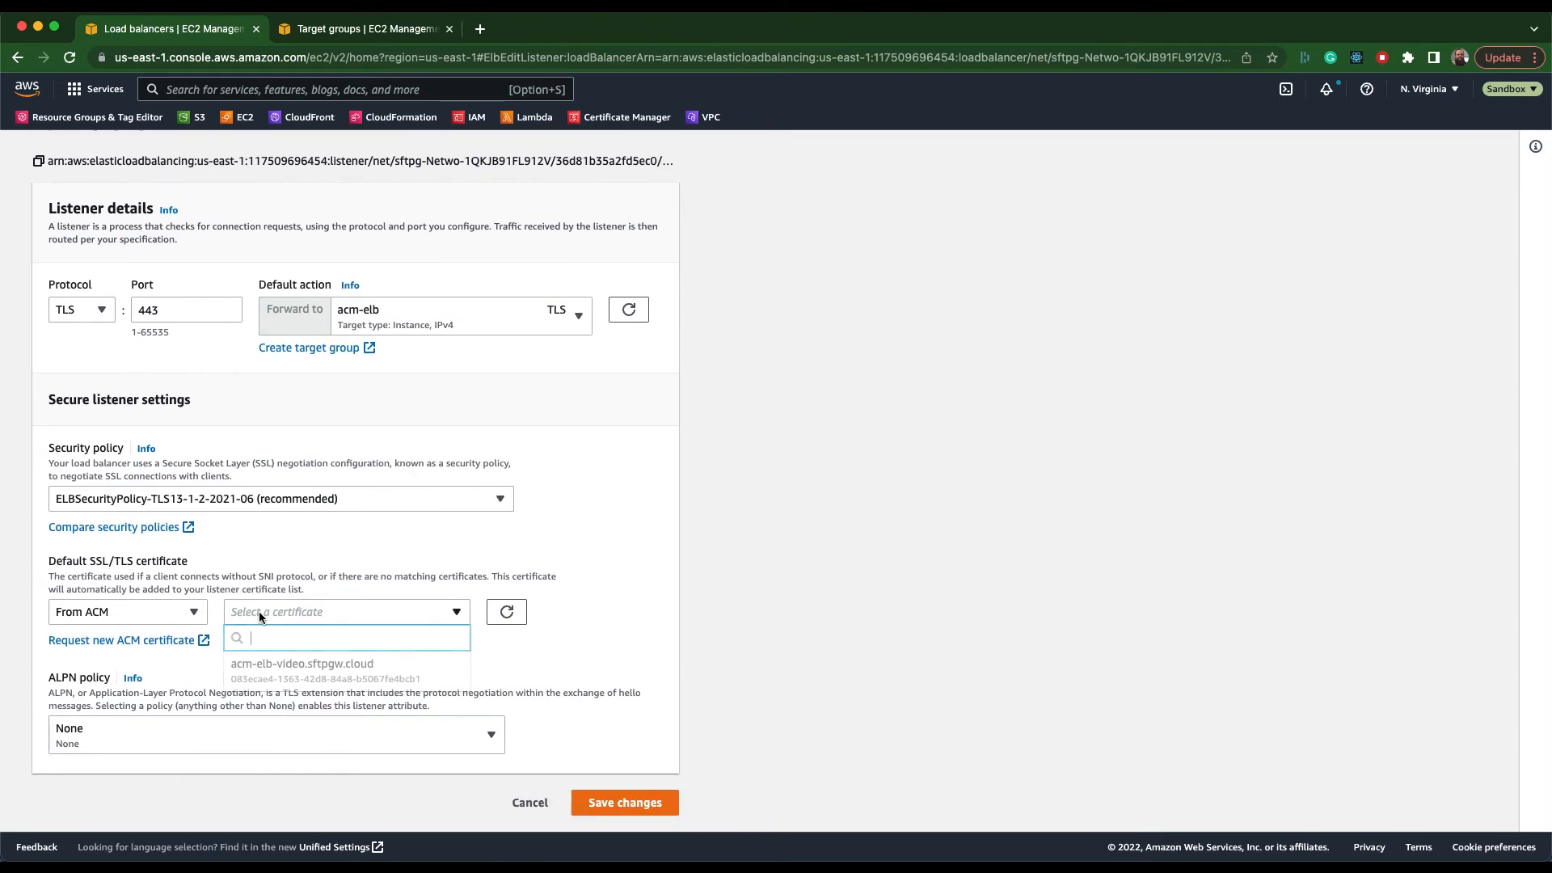
click(340, 675)
click(608, 804)
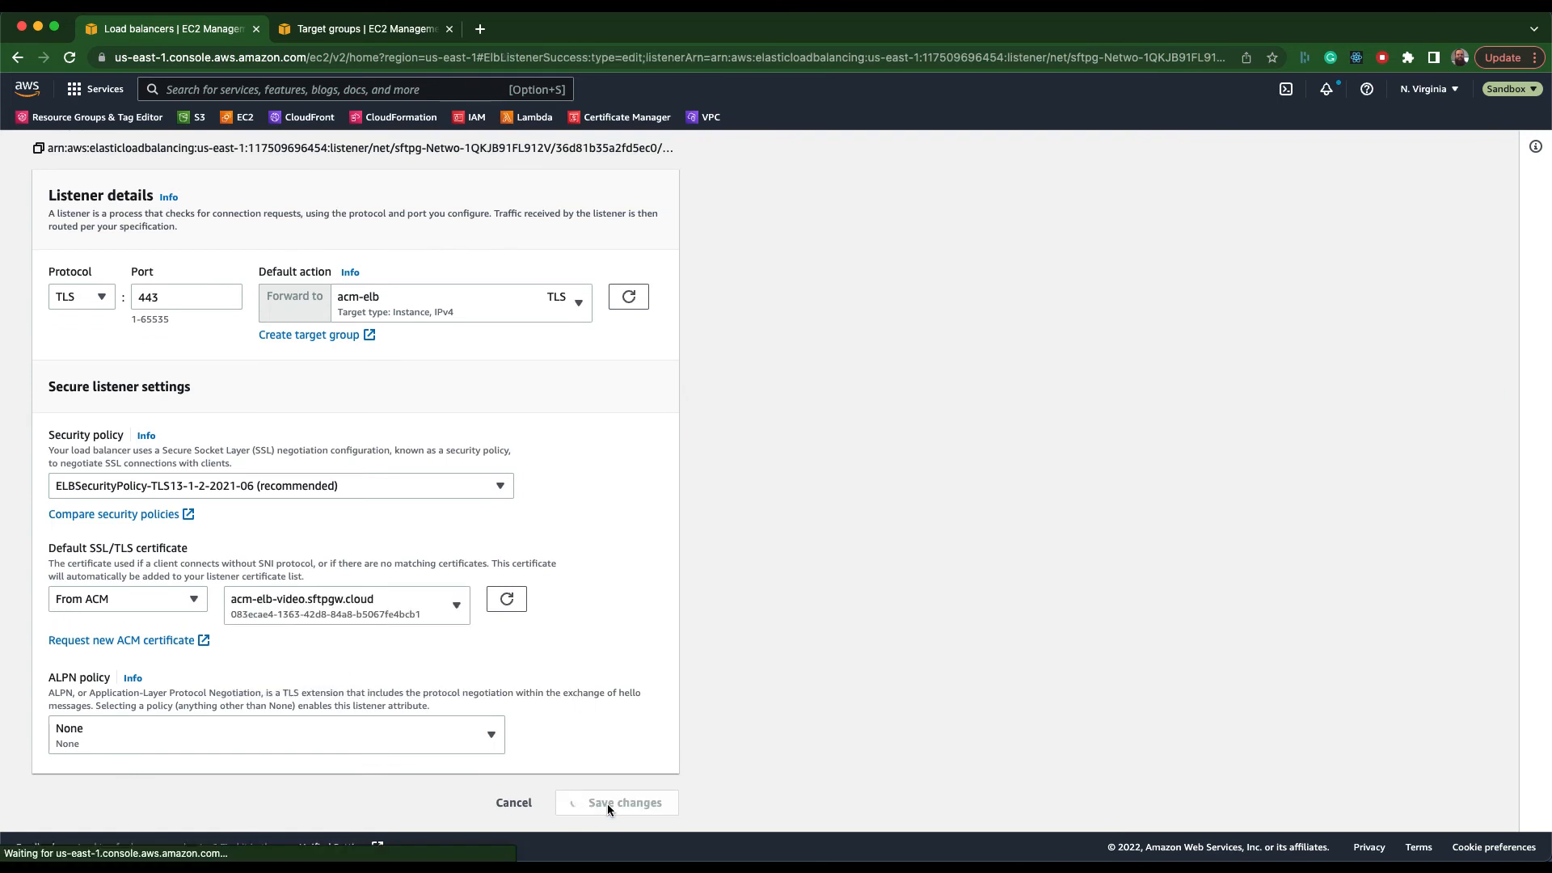
click(628, 389)
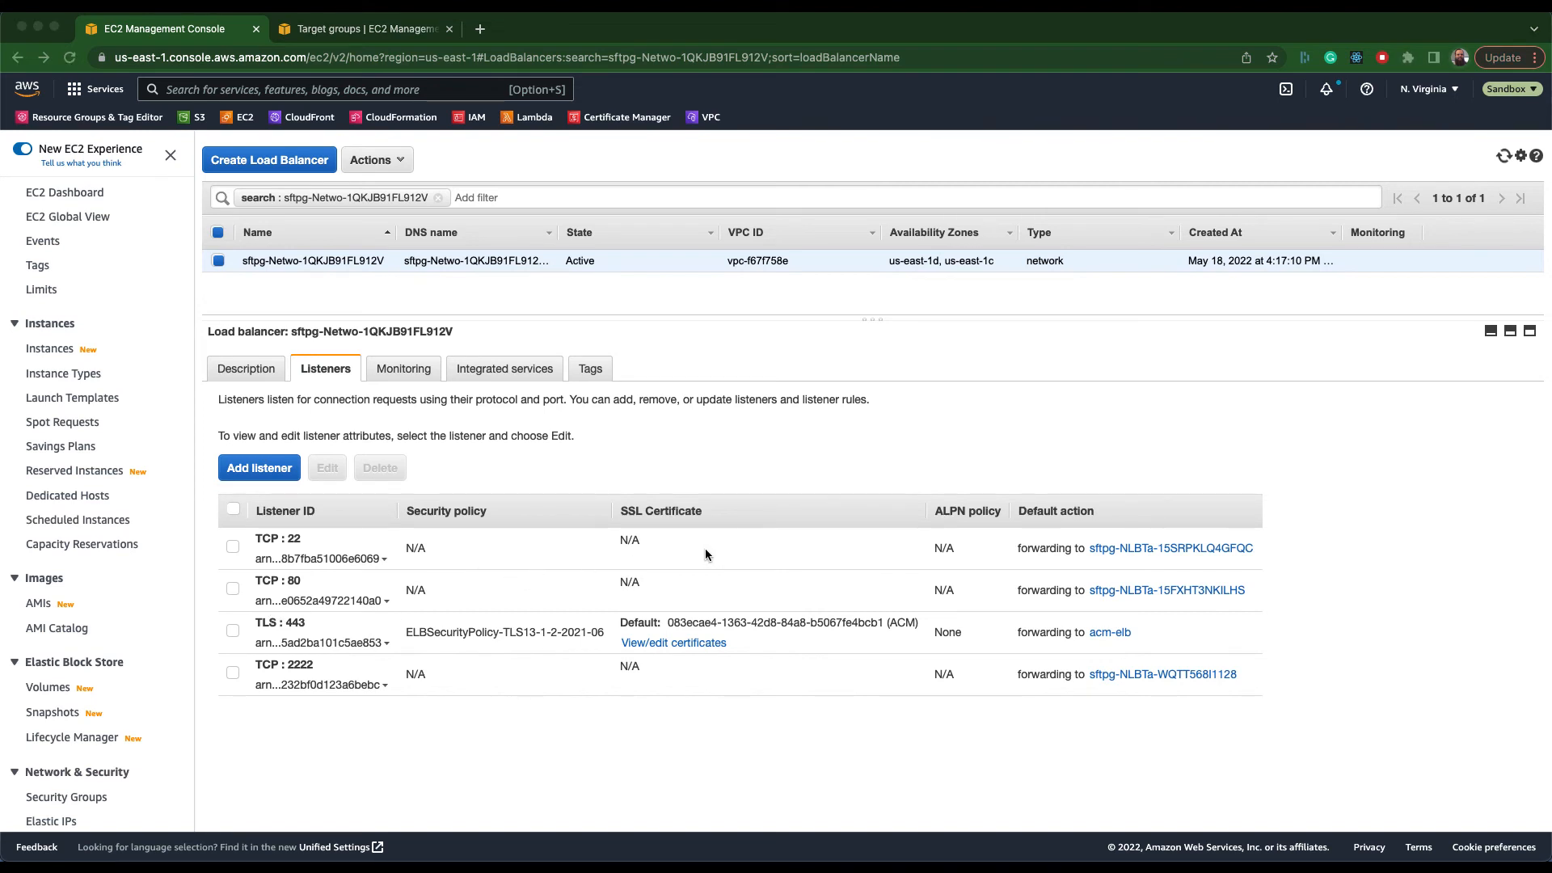
Switch to the guest browser window and load acm-elb-video.sftpgw.cloud to test the site.
key(ctrl+Right)
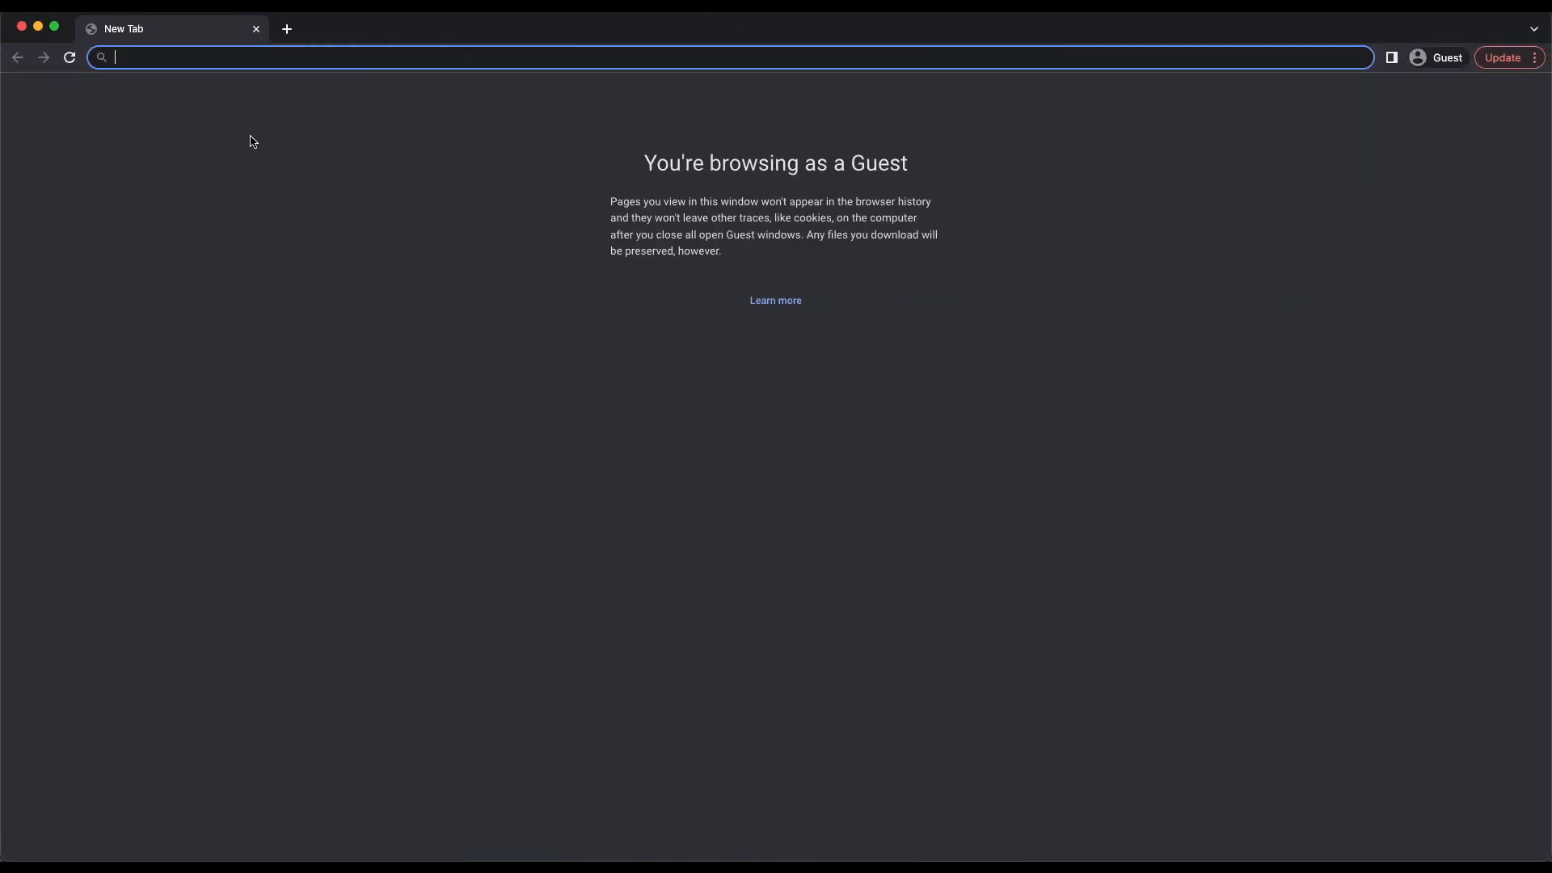
text(acm-elb-video.sftpgw.cloud)
key(Return)
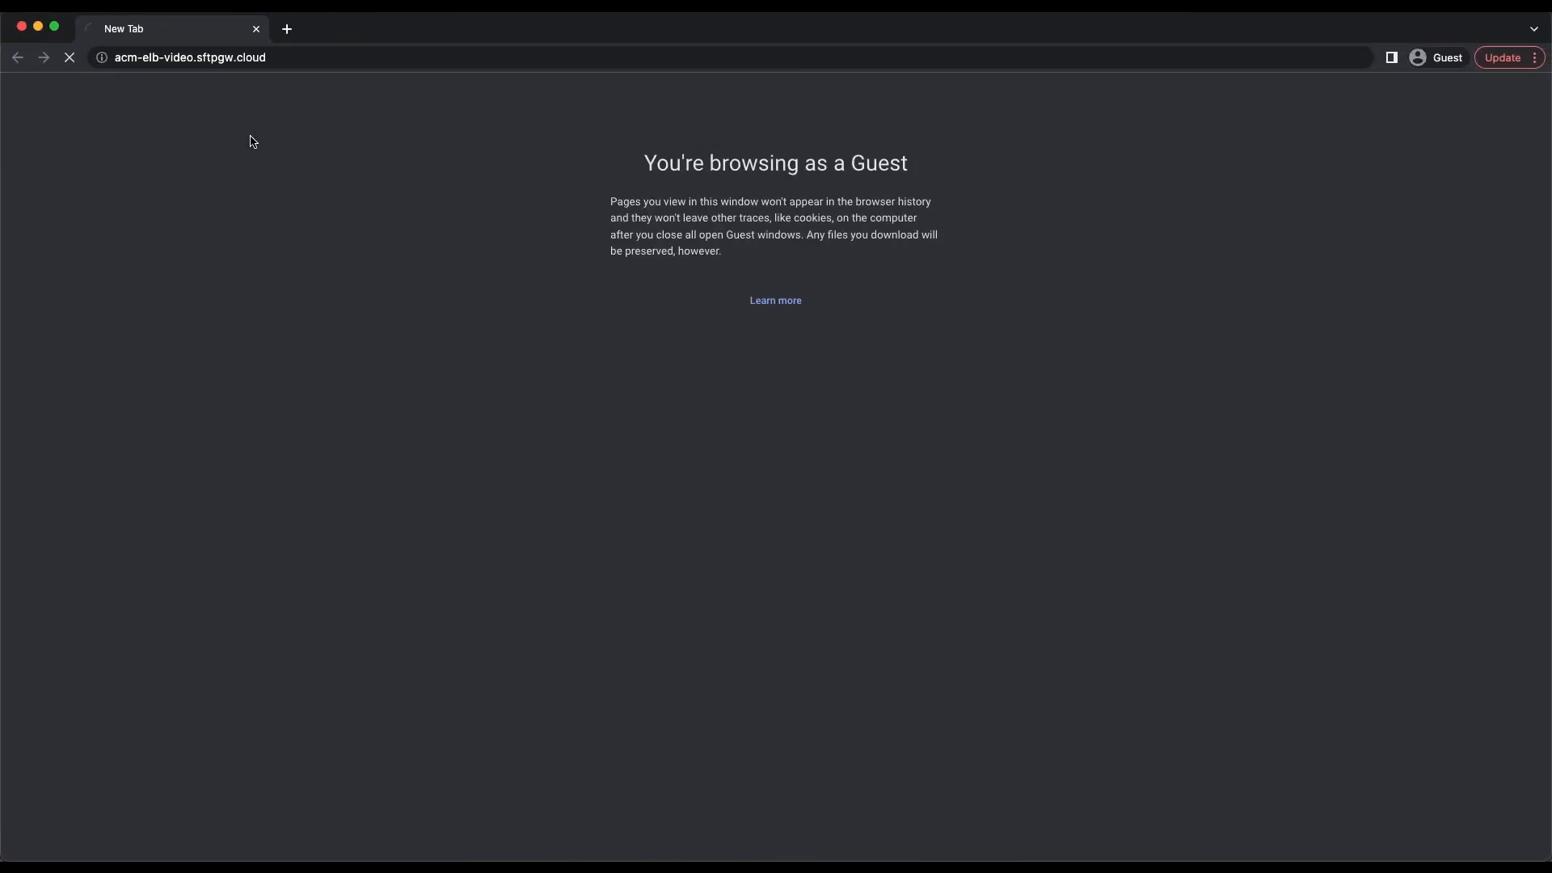